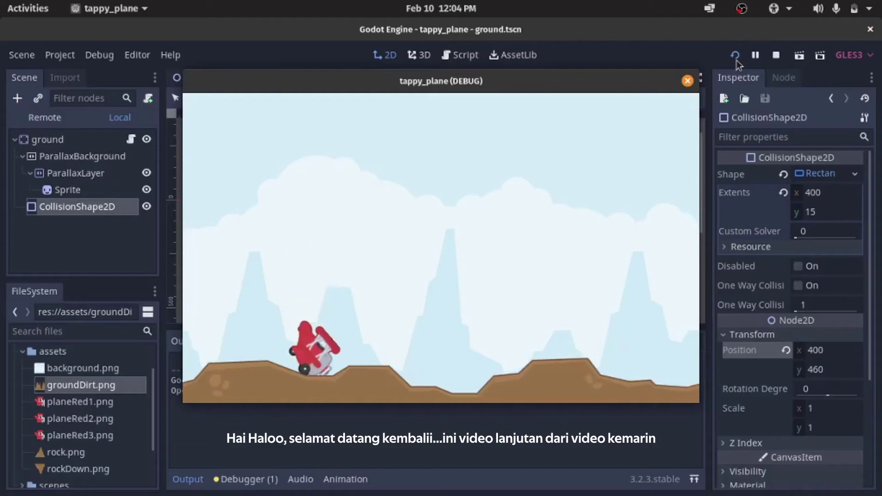
- Test-play the game, restarting after crashes and flapping the plane with space
{"action": "left_click", "coordinate": [736, 57]}
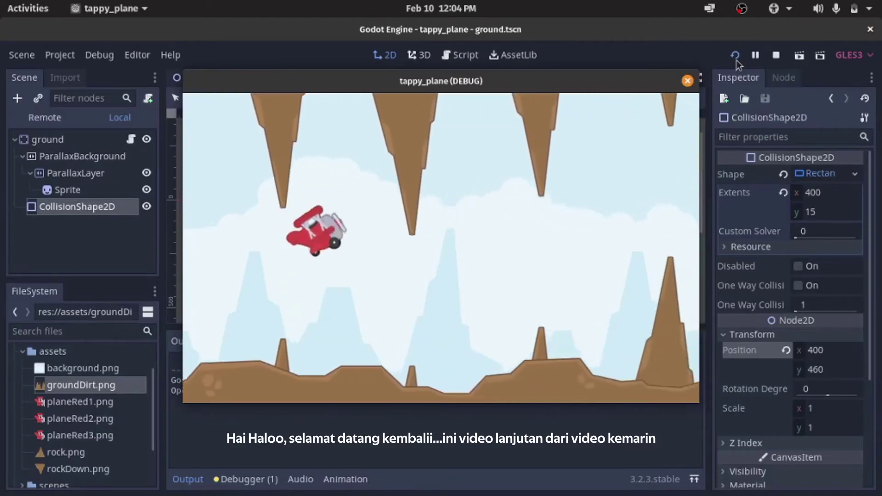
{"action": "left_click", "coordinate": [736, 56]}
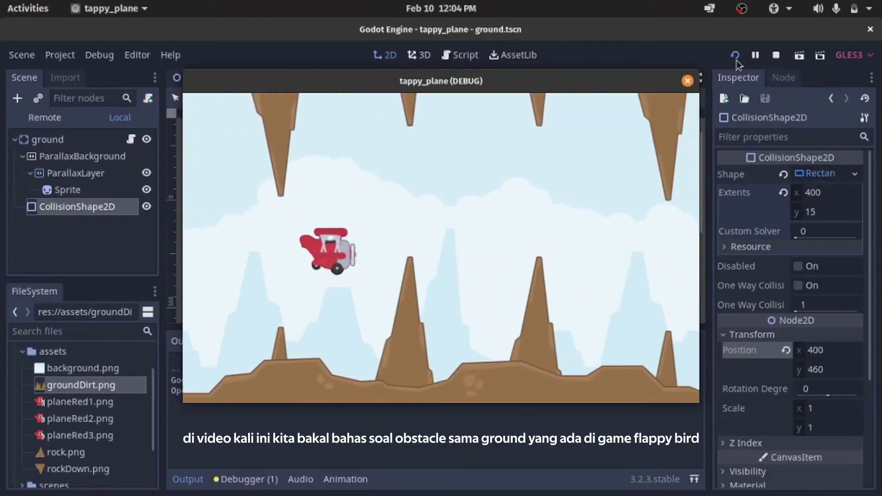
{"action": "key", "text": "space"}
{"action": "key", "text": "space"}
{"action": "key", "text": "space"}
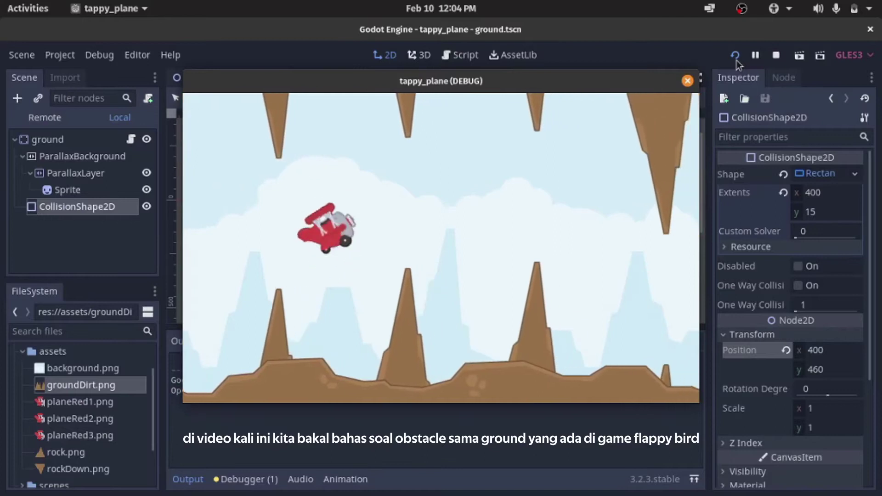
{"action": "key", "text": "space"}
{"action": "key", "text": "space"}
{"action": "key", "text": "space"}
{"action": "key", "text": "space"}
{"action": "key", "text": "space"}
{"action": "key", "text": "space"}
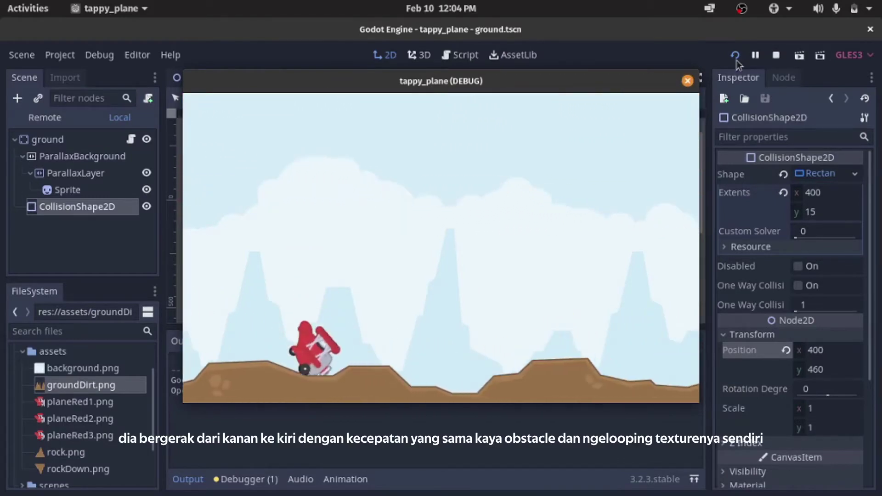
{"action": "left_click", "coordinate": [736, 58]}
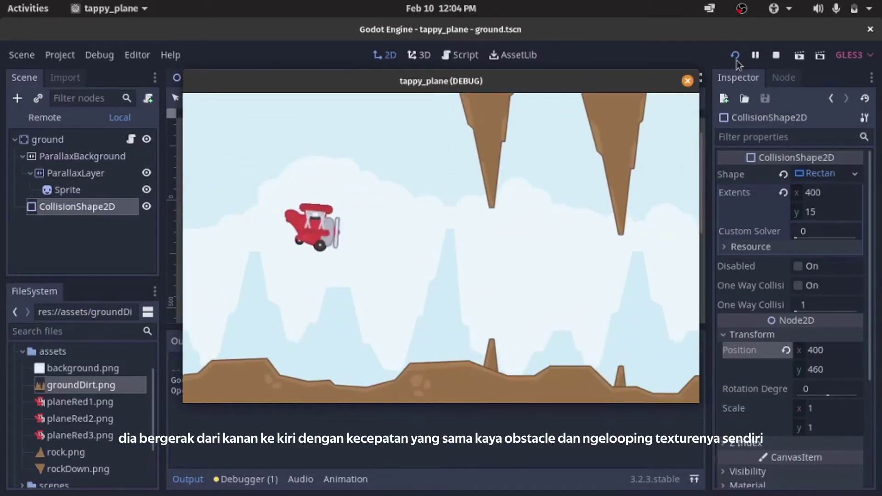
{"action": "key", "text": "space"}
{"action": "key", "text": "space"}
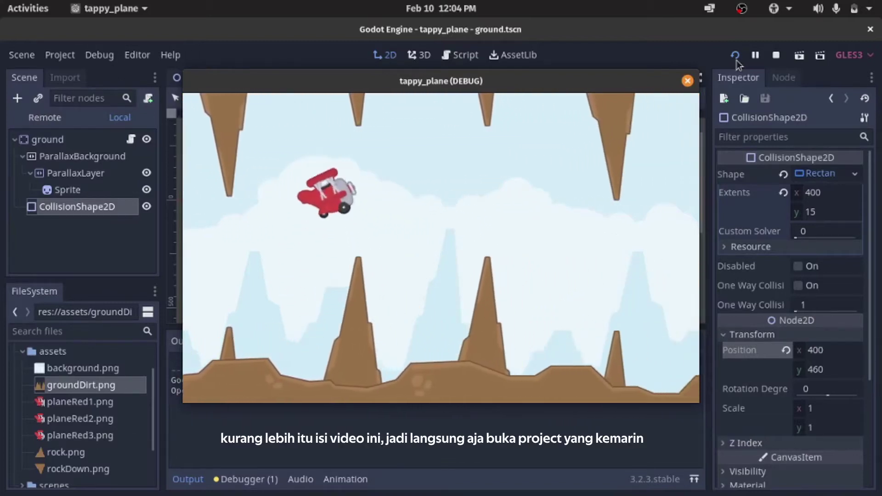
{"action": "key", "text": "space"}
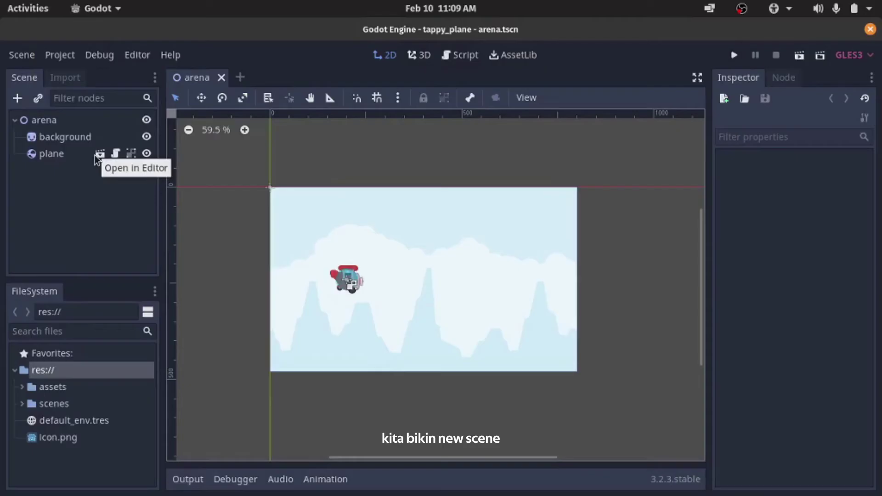
- Start a new empty scene and drag rock.png, rockDown.png and groundDirt.png from the file manager toward Godot
{"action": "left_click", "coordinate": [240, 79]}
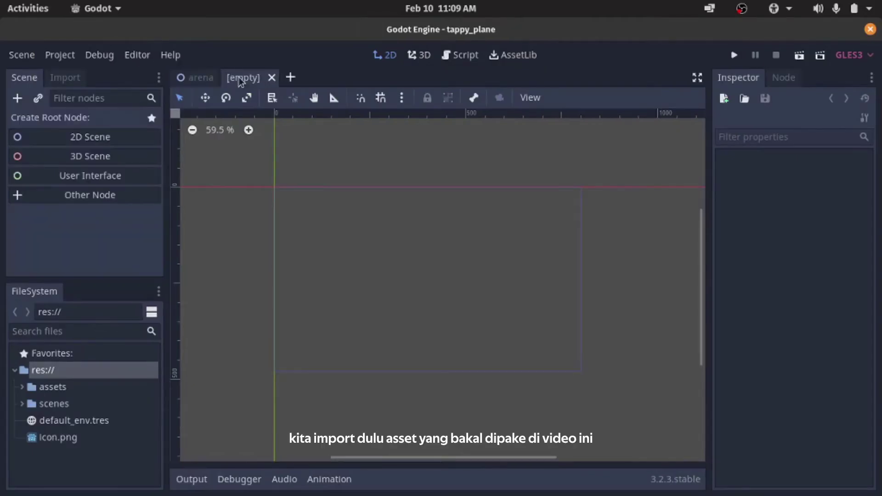
{"action": "left_click", "coordinate": [22, 387]}
{"action": "key", "text": "alt+Tab"}
{"action": "left_click", "coordinate": [399, 260]}
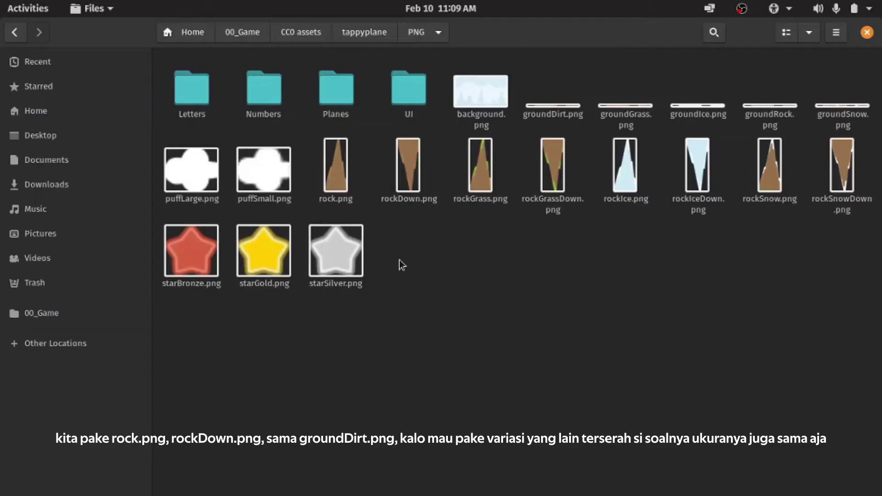
{"action": "left_click", "coordinate": [361, 195]}
{"action": "left_click", "coordinate": [553, 105], "text": "ctrl"}
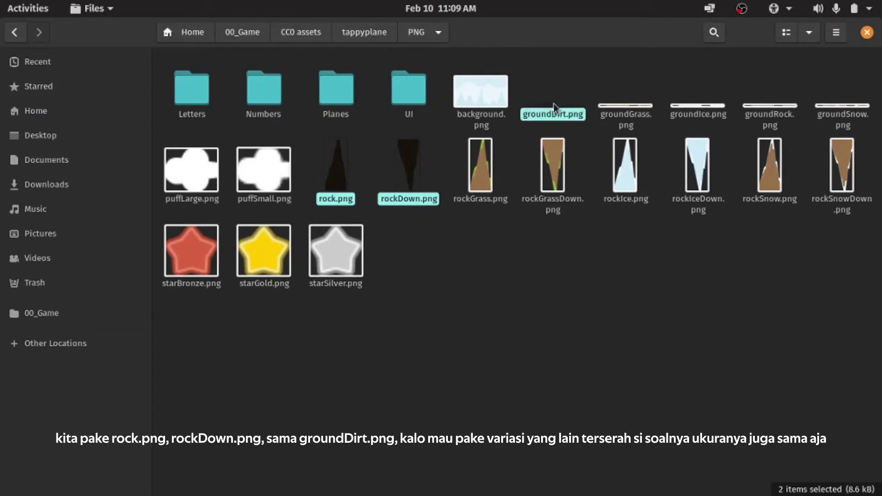
{"action": "left_click_drag", "start_coordinate": [553, 105], "coordinate": [423, 217]}
- Drop groundDirt.png, rock.png and rockDown.png into the FileSystem dock
{"action": "key", "text": "alt+Tab"}
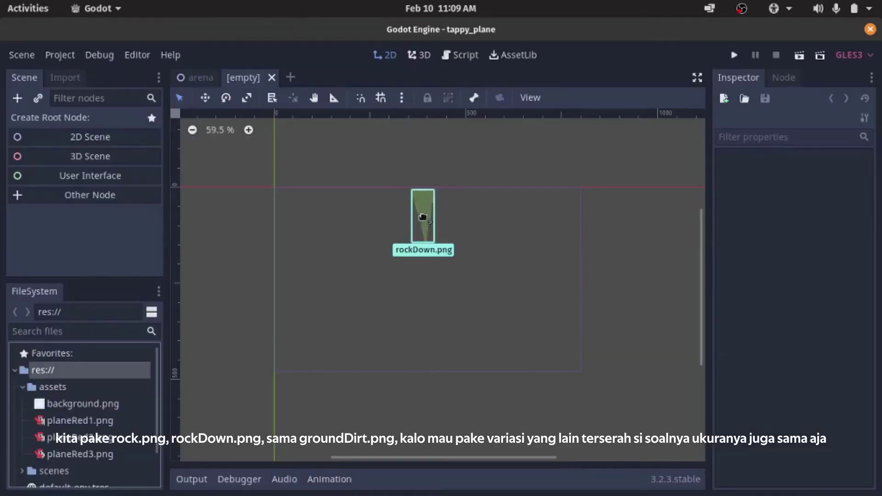
{"action": "left_click_drag", "start_coordinate": [423, 217], "coordinate": [96, 397]}
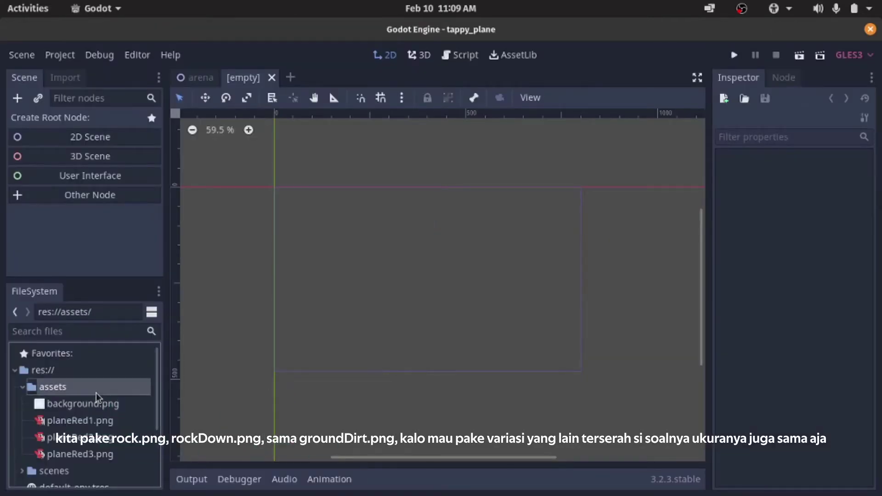
{"action": "scroll", "coordinate": [95, 397], "scroll_direction": "down", "scroll_amount": 3}
- Move the three imported images into the assets folder
{"action": "left_click", "coordinate": [97, 423]}
{"action": "left_click", "coordinate": [98, 452], "text": "ctrl"}
{"action": "left_click", "coordinate": [99, 469], "text": "ctrl"}
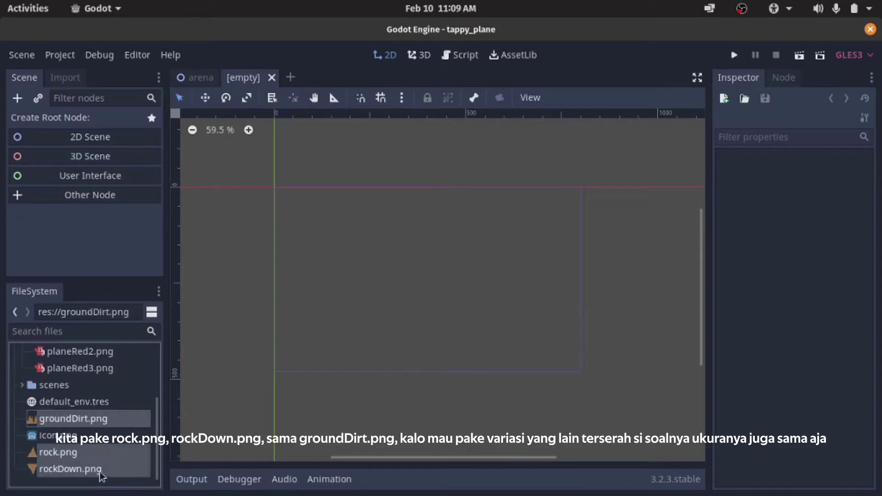
{"action": "right_click", "coordinate": [104, 421]}
{"action": "left_click", "coordinate": [143, 462]}
{"action": "left_click", "coordinate": [153, 133]}
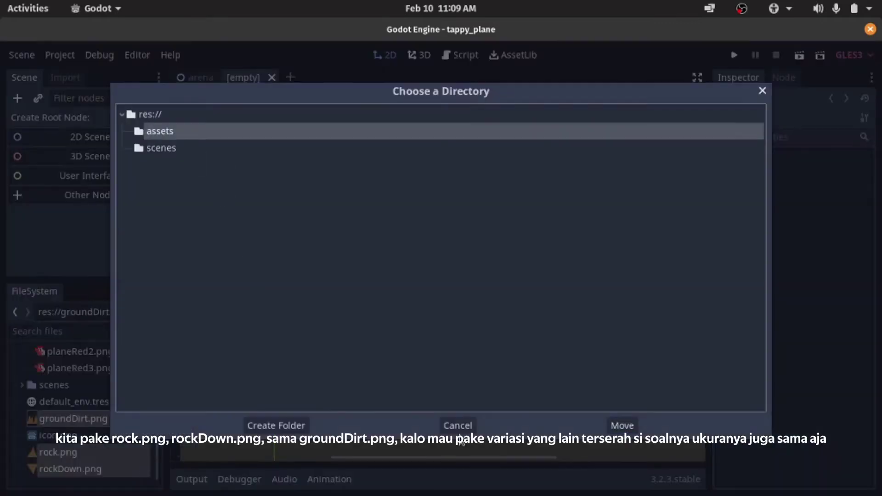
{"action": "left_click", "coordinate": [627, 428]}
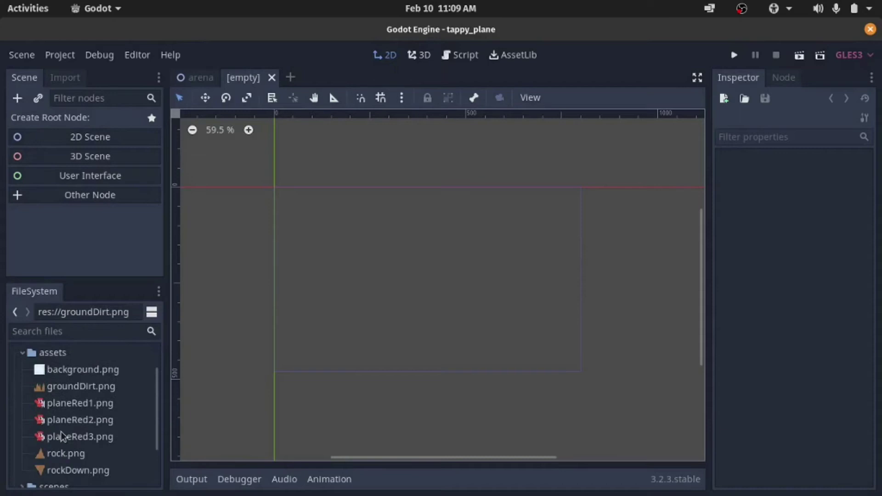
- Create a StaticBody2D root node and rename it obstacle
{"action": "left_click", "coordinate": [46, 196]}
{"action": "type", "text": "stat"}
{"action": "key", "text": "Down"}
{"action": "key", "text": "Down"}
{"action": "key", "text": "Return"}
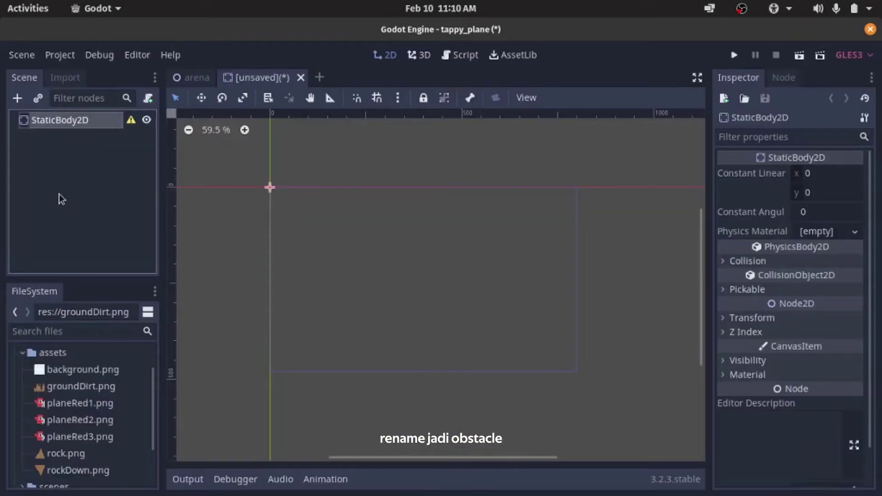
{"action": "double_click", "coordinate": [87, 121]}
{"action": "type", "text": "obst"}
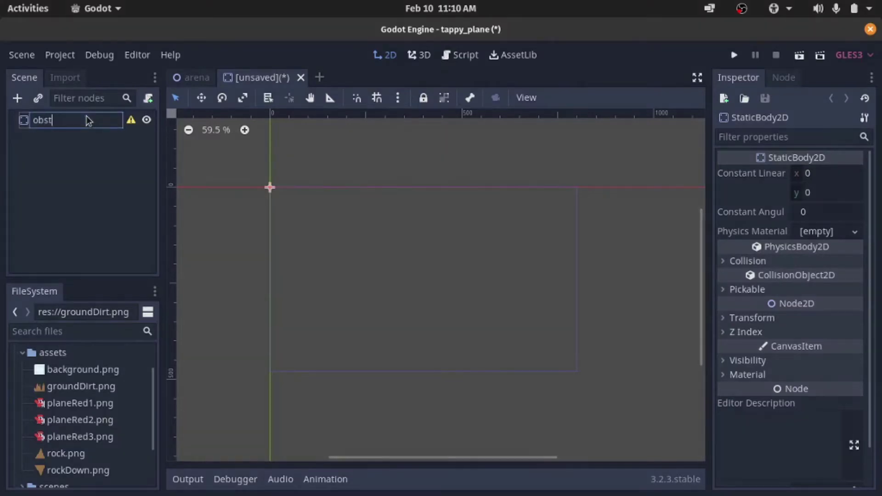
{"action": "key", "text": "Return"}
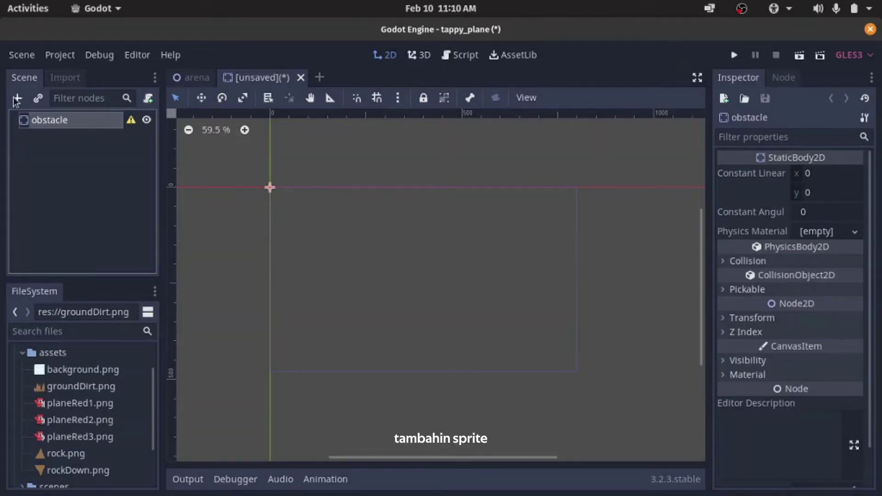
- Add a Sprite child named top with the rockDown.png texture
{"action": "left_click", "coordinate": [17, 99]}
{"action": "type", "text": "sprite"}
{"action": "key", "text": "Return"}
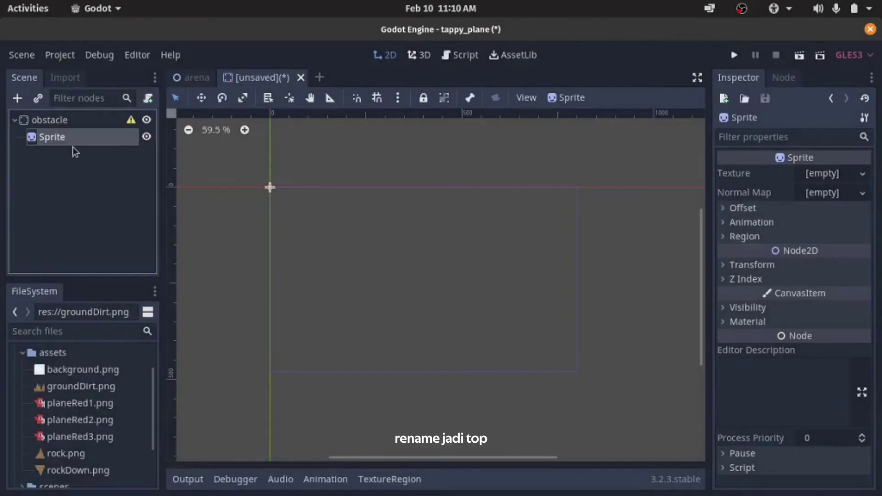
{"action": "double_click", "coordinate": [72, 141]}
{"action": "type", "text": "top"}
{"action": "key", "text": "Return"}
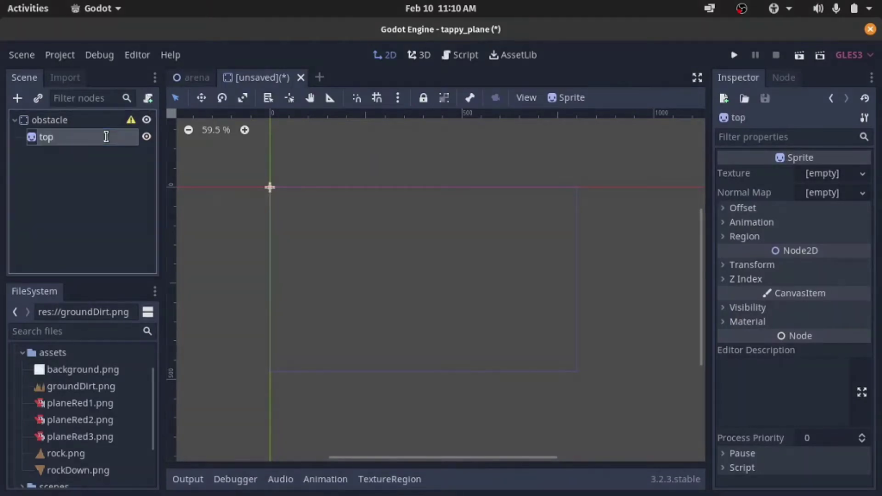
{"action": "left_click", "coordinate": [89, 390]}
{"action": "left_click_drag", "start_coordinate": [81, 473], "coordinate": [833, 175]}
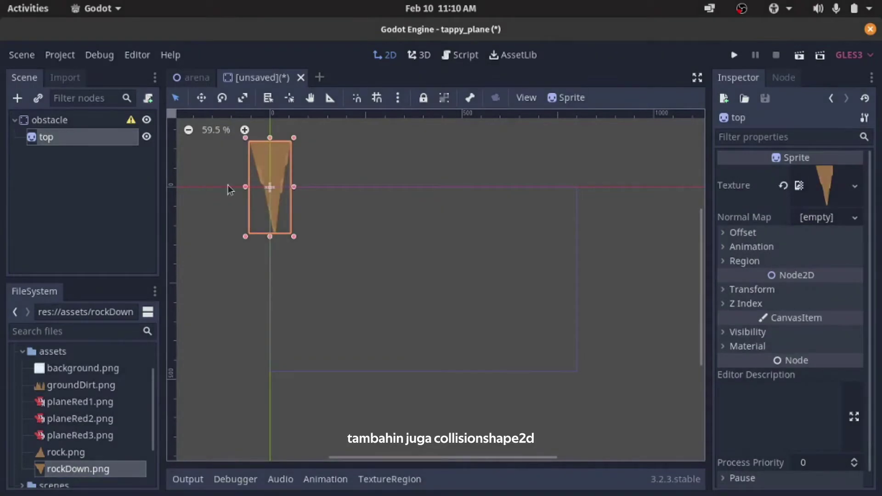
{"action": "middle_click_drag", "start_coordinate": [229, 187], "coordinate": [390, 250]}
- Add a CollisionShape2D child under obstacle
{"action": "scroll", "coordinate": [390, 250], "scroll_direction": "up", "scroll_amount": 2}
{"action": "left_click", "coordinate": [27, 120]}
{"action": "key", "text": "ctrl+a"}
{"action": "type", "text": "coll"}
{"action": "key", "text": "Down"}
{"action": "key", "text": "Return"}
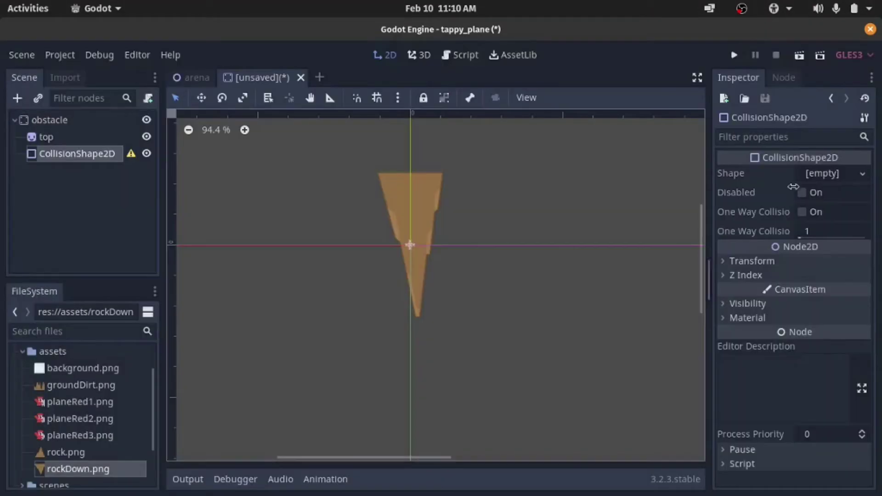
- Give the collision shape a new RectangleShape2D with vertical extent 120
{"action": "left_click", "coordinate": [864, 175]}
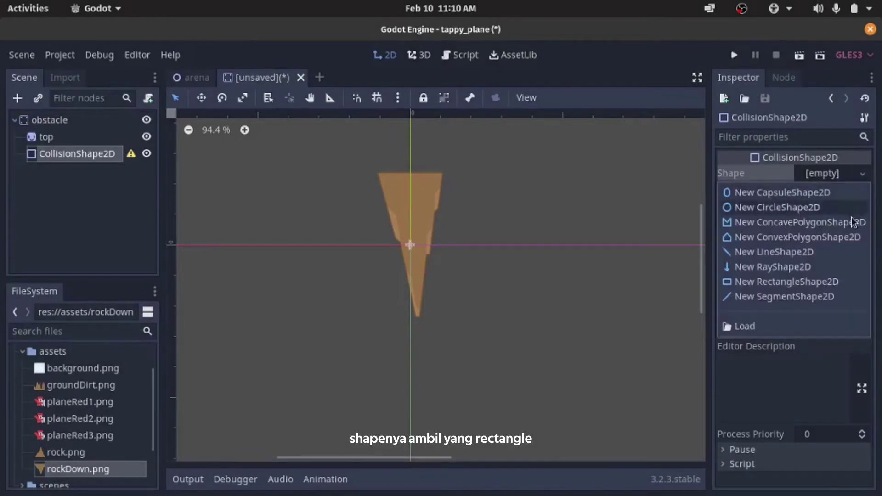
{"action": "left_click", "coordinate": [845, 282]}
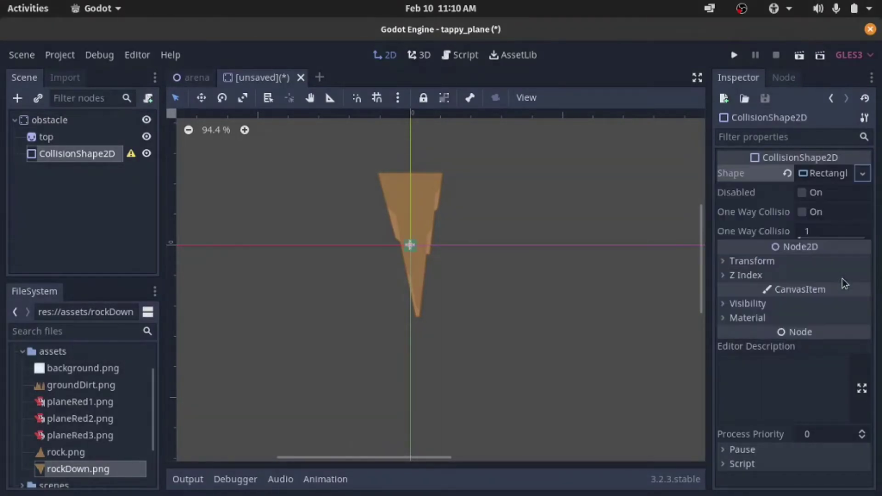
{"action": "left_click", "coordinate": [818, 175]}
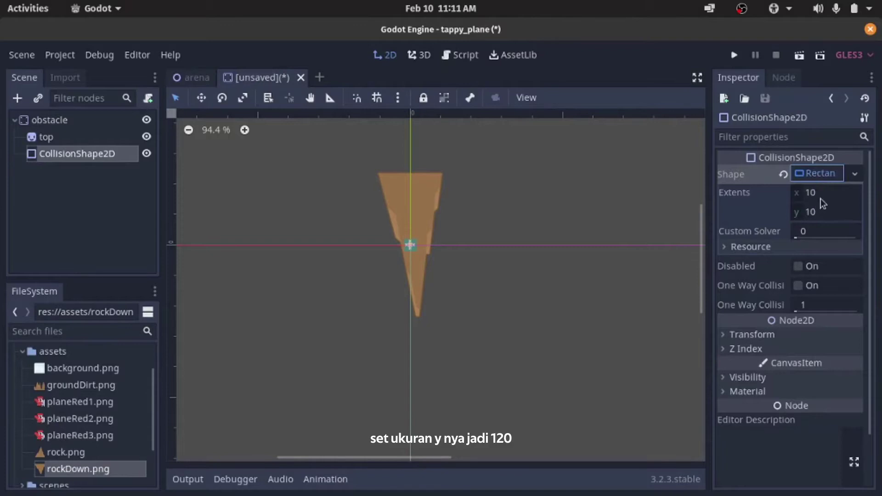
{"action": "left_click", "coordinate": [821, 212]}
{"action": "type", "text": "120"}
{"action": "key", "text": "Return"}
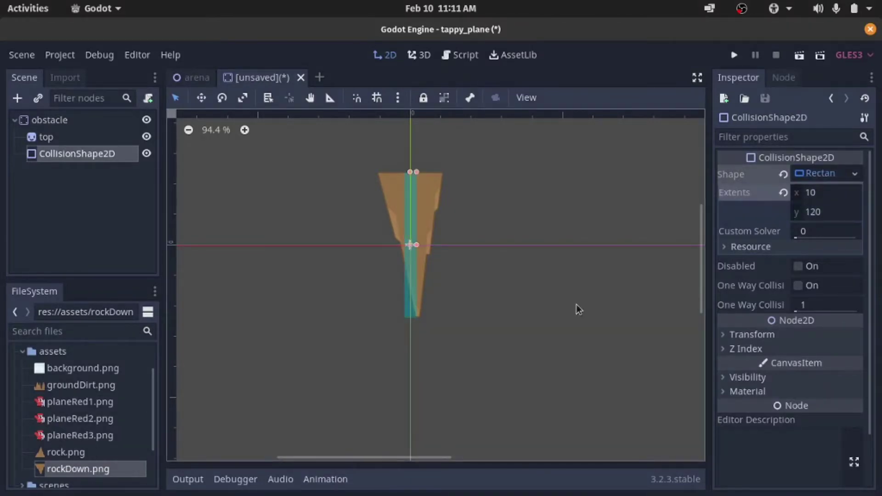
- Instance the plane scene under obstacle for reference
{"action": "left_click", "coordinate": [65, 121]}
{"action": "left_click", "coordinate": [39, 99]}
{"action": "type", "text": "plane"}
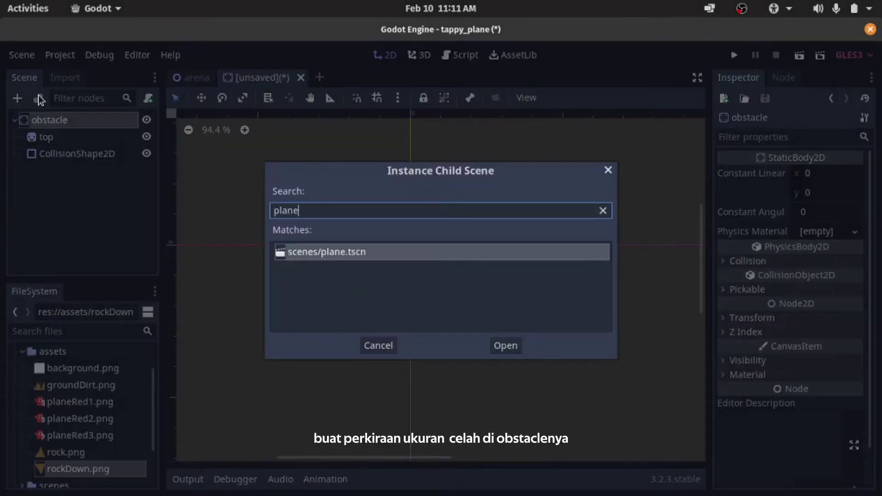
{"action": "key", "text": "Return"}
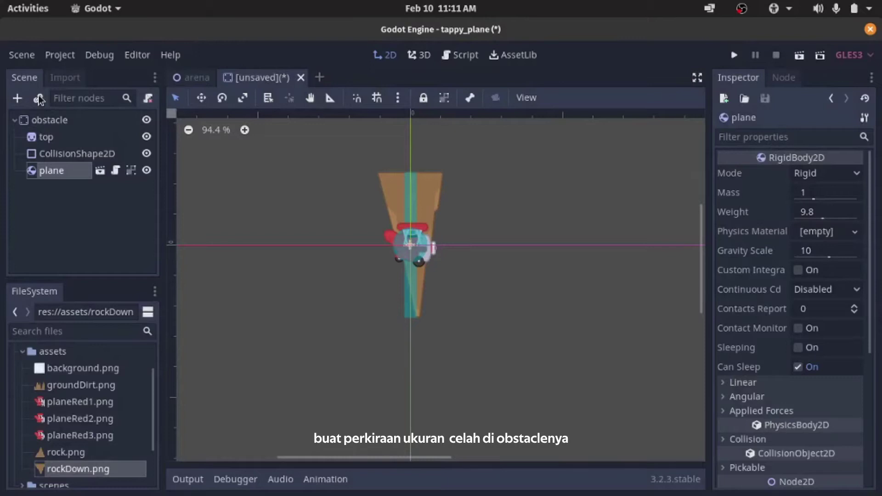
- Set Position y to -220 on both the top sprite and its collision shape
{"action": "left_click", "coordinate": [84, 137]}
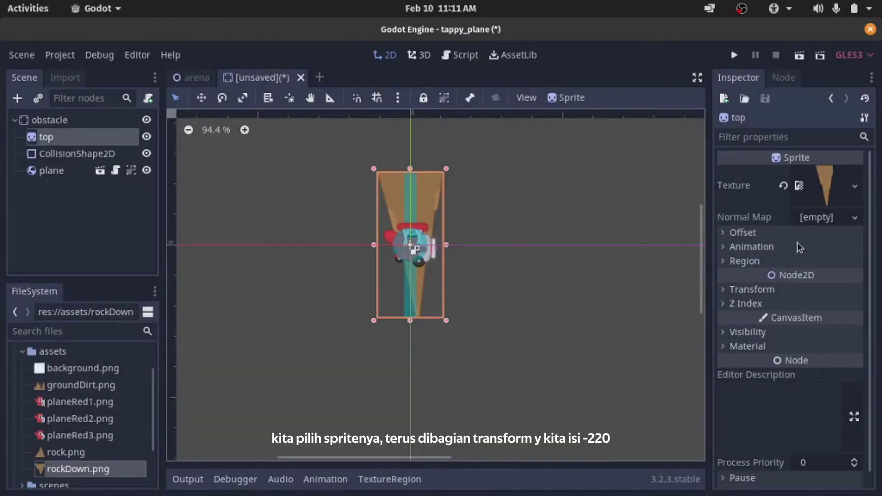
{"action": "left_click", "coordinate": [788, 295]}
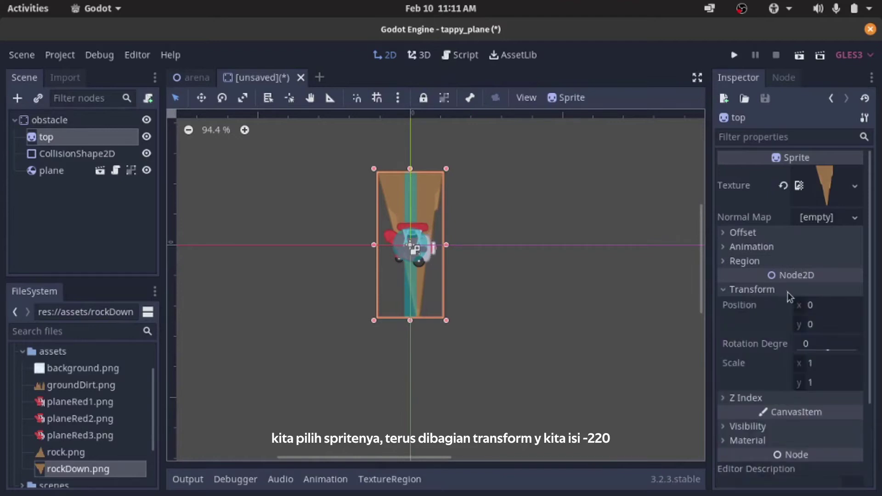
{"action": "left_click", "coordinate": [823, 325]}
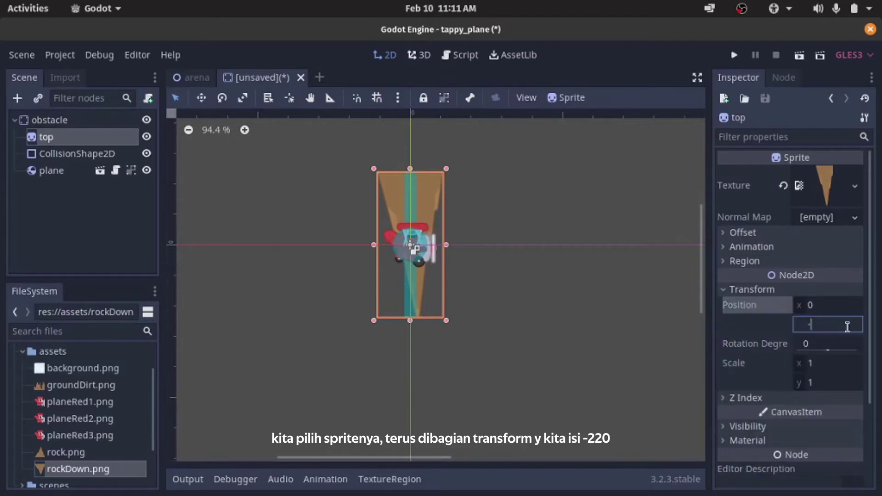
{"action": "type", "text": "-220"}
{"action": "key", "text": "Return"}
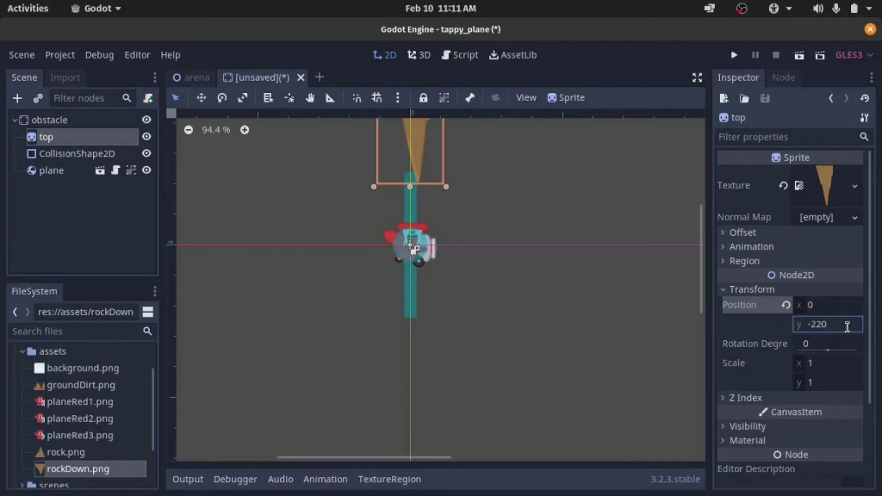
{"action": "left_click", "coordinate": [94, 157]}
{"action": "left_click", "coordinate": [752, 334]}
{"action": "left_click", "coordinate": [827, 370]}
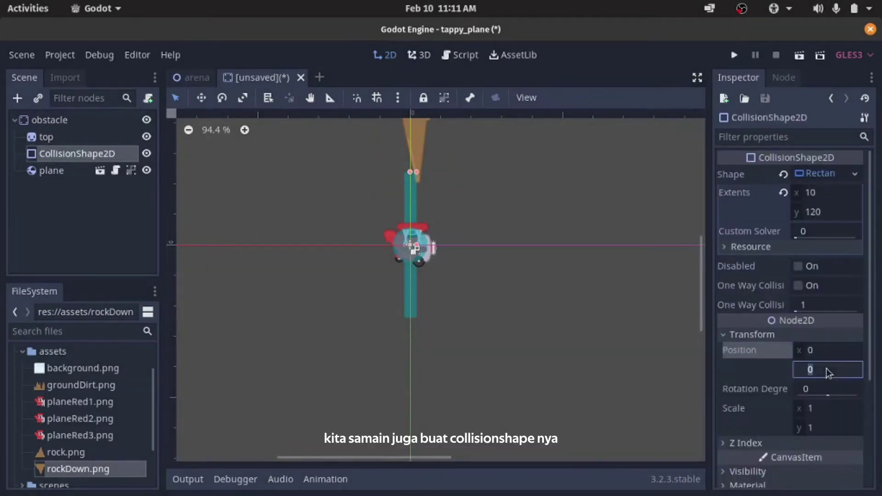
{"action": "type", "text": "-220"}
{"action": "key", "text": "Return"}
{"action": "scroll", "coordinate": [526, 292], "scroll_direction": "down", "scroll_amount": 5}
{"action": "scroll", "coordinate": [413, 311], "scroll_direction": "up", "scroll_amount": 2}
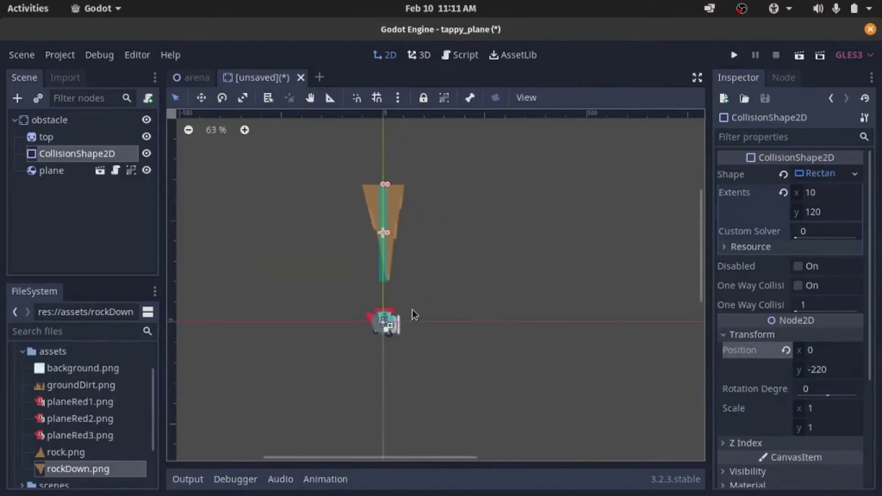
{"action": "scroll", "coordinate": [414, 311], "scroll_direction": "up", "scroll_amount": 1}
- Add a Sprite named bottom and a new CollisionShape2D under obstacle
{"action": "left_click", "coordinate": [65, 121]}
{"action": "left_click", "coordinate": [17, 98]}
{"action": "type", "text": "sprite"}
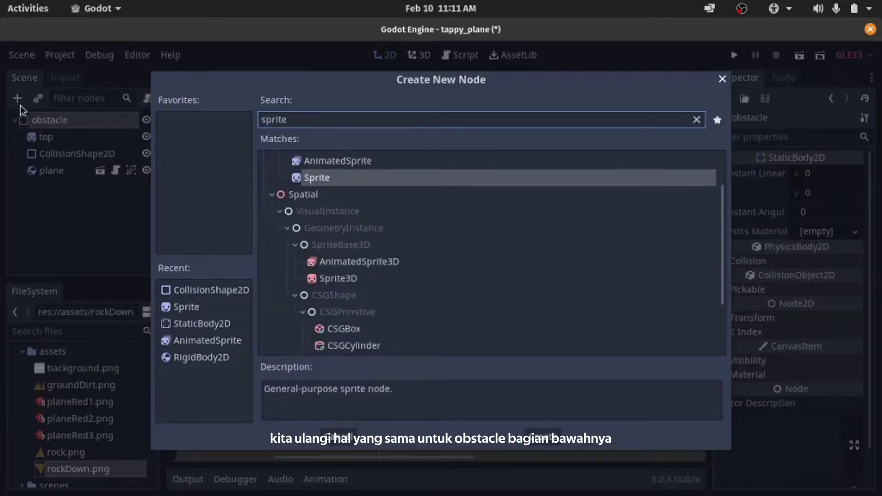
{"action": "key", "text": "Return"}
{"action": "double_click", "coordinate": [52, 187]}
{"action": "type", "text": "bottom"}
{"action": "key", "text": "Return"}
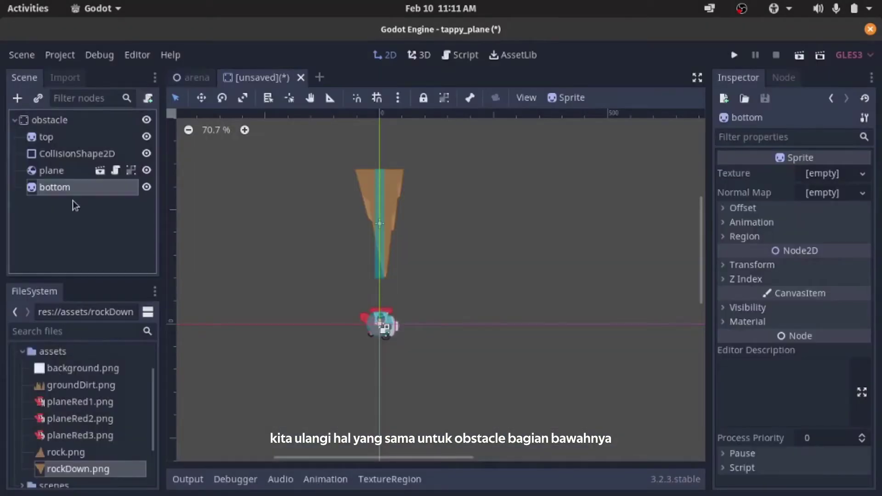
{"action": "left_click", "coordinate": [49, 120]}
{"action": "left_click", "coordinate": [17, 99]}
{"action": "type", "text": "coll"}
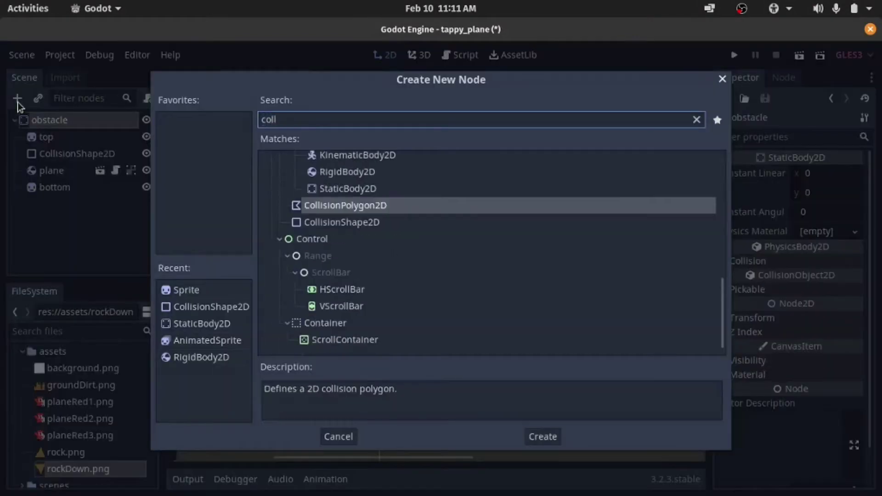
{"action": "key", "text": "Down"}
{"action": "key", "text": "Return"}
- Give the bottom sprite rock.png and its collider a RectangleShape2D with extent y 120
{"action": "left_click", "coordinate": [39, 187]}
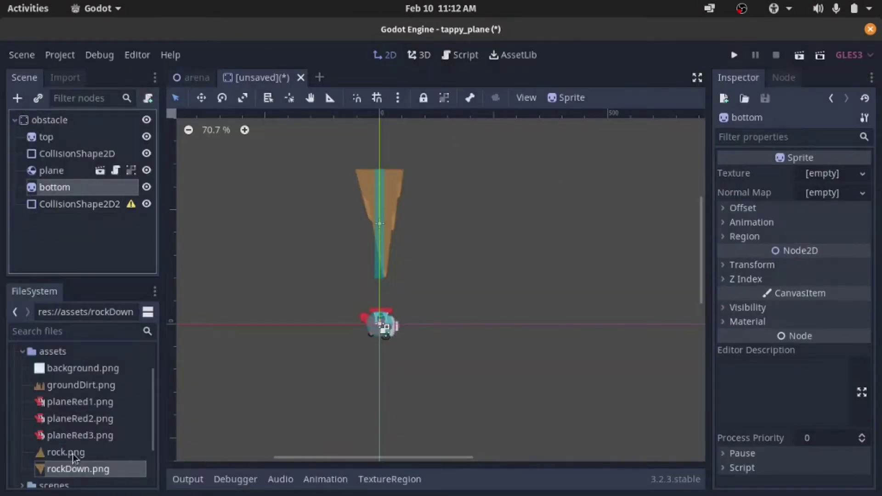
{"action": "left_click_drag", "start_coordinate": [73, 455], "coordinate": [823, 174]}
{"action": "left_click", "coordinate": [68, 209]}
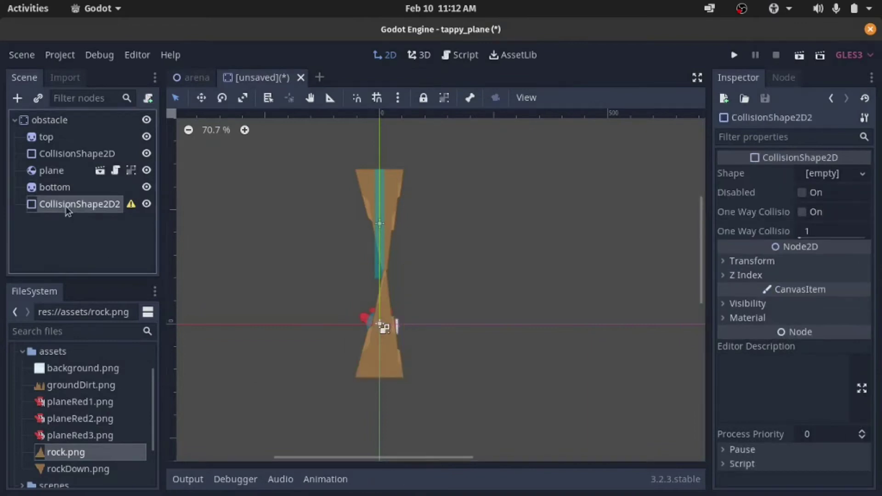
{"action": "left_click", "coordinate": [859, 177]}
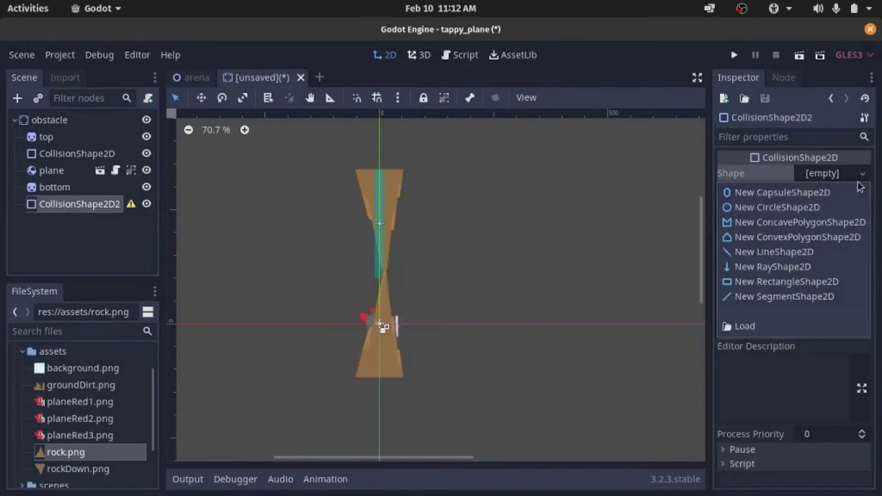
{"action": "left_click", "coordinate": [836, 281]}
{"action": "left_click", "coordinate": [833, 176]}
{"action": "left_click", "coordinate": [812, 213]}
{"action": "type", "text": "120"}
{"action": "key", "text": "Return"}
- Move the bottom sprite and its collision shape to position y 220
{"action": "left_click", "coordinate": [384, 340]}
{"action": "left_click", "coordinate": [752, 290]}
{"action": "left_click", "coordinate": [826, 325]}
{"action": "key", "text": "Return"}
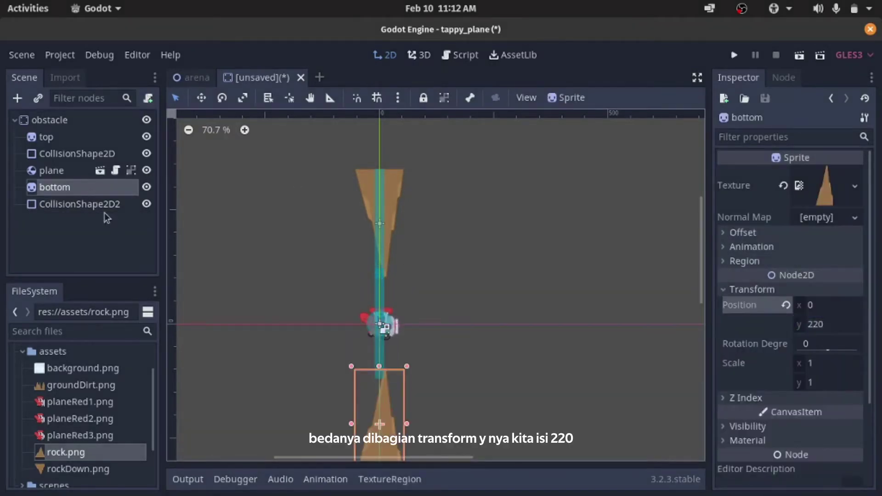
{"action": "left_click", "coordinate": [106, 204]}
{"action": "left_click", "coordinate": [795, 340]}
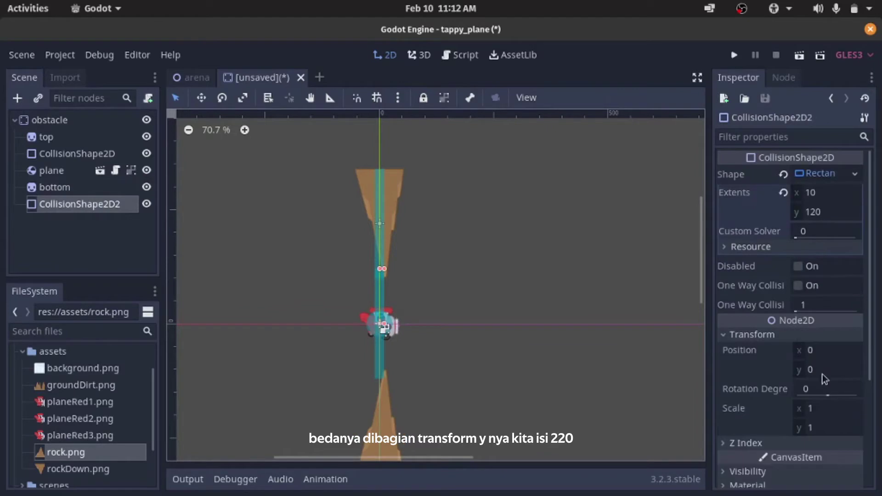
{"action": "left_click", "coordinate": [822, 370]}
{"action": "type", "text": "220"}
{"action": "key", "text": "Return"}
{"action": "scroll", "coordinate": [419, 282], "scroll_direction": "down", "scroll_amount": 1}
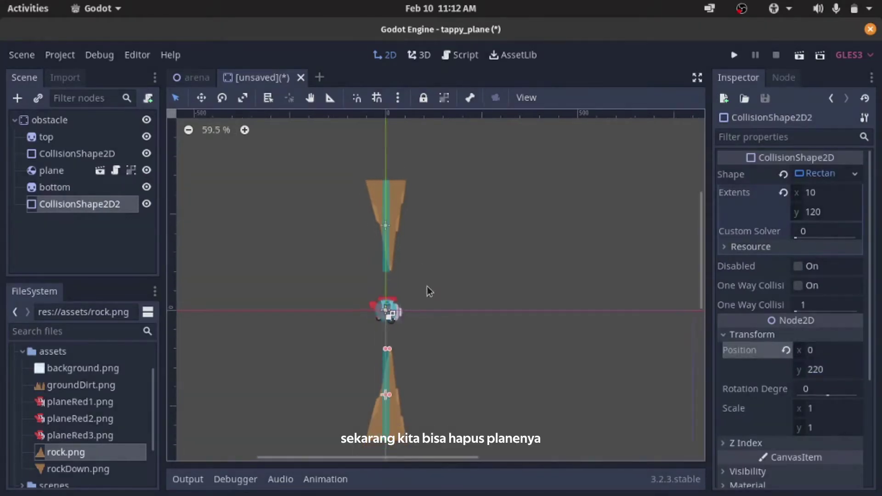
- Delete the plane node from the obstacle scene
{"action": "left_click", "coordinate": [58, 171]}
{"action": "key", "text": "Delete"}
{"action": "left_click", "coordinate": [470, 279]}
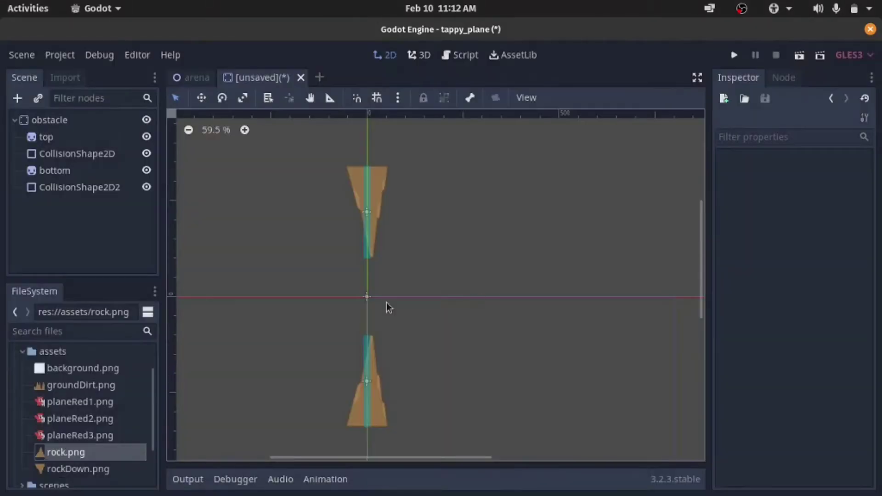
- Rename the collision shapes top_collision and bottom_collision
{"action": "left_click", "coordinate": [118, 154]}
{"action": "double_click", "coordinate": [121, 155]}
{"action": "type", "text": "top_coll"}
{"action": "key", "text": "Return"}
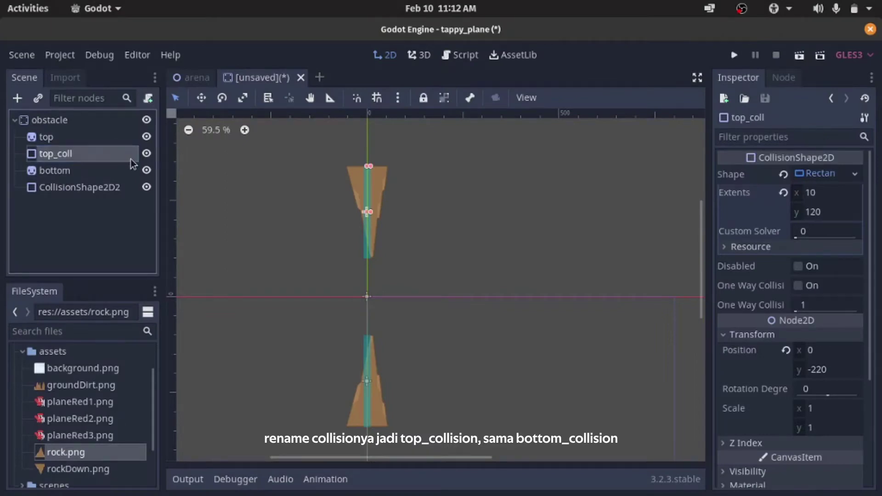
{"action": "double_click", "coordinate": [115, 187]}
{"action": "type", "text": "bottom_collision"}
{"action": "key", "text": "Return"}
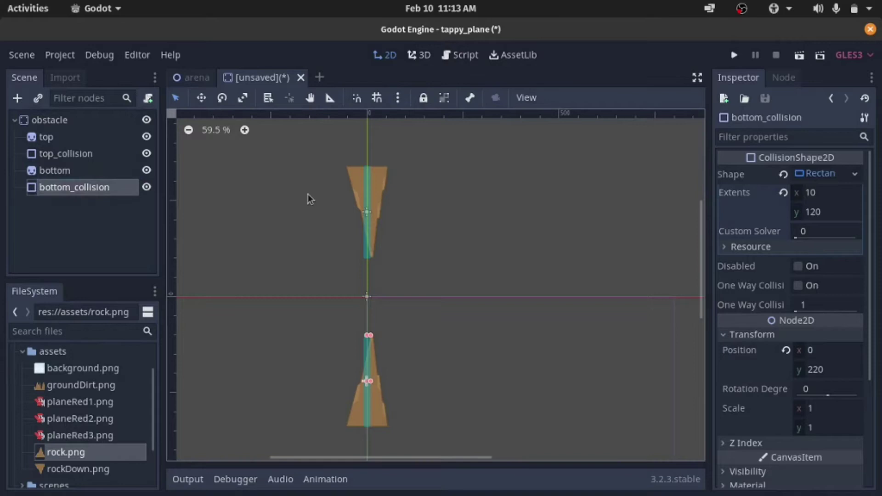
{"action": "scroll", "coordinate": [308, 194], "scroll_direction": "down", "scroll_amount": 1}
- Make obstacle's children not selectable so they move as one group
{"action": "left_click", "coordinate": [325, 244]}
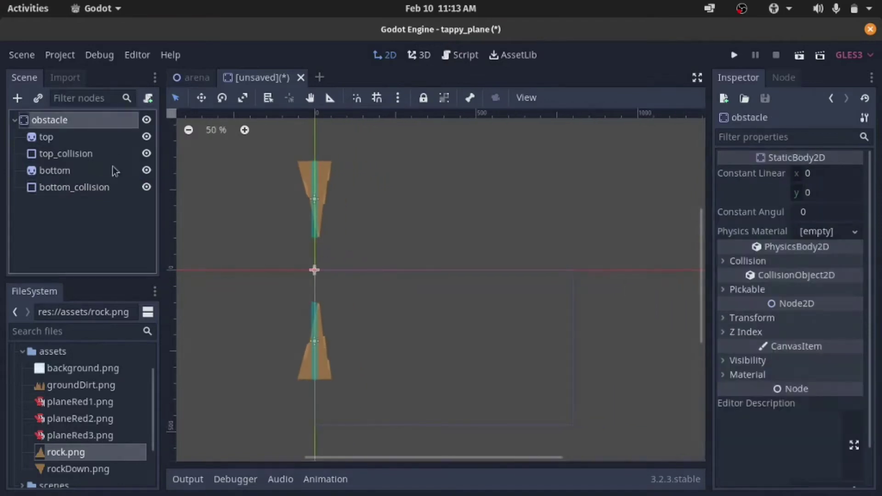
{"action": "left_click", "coordinate": [442, 98]}
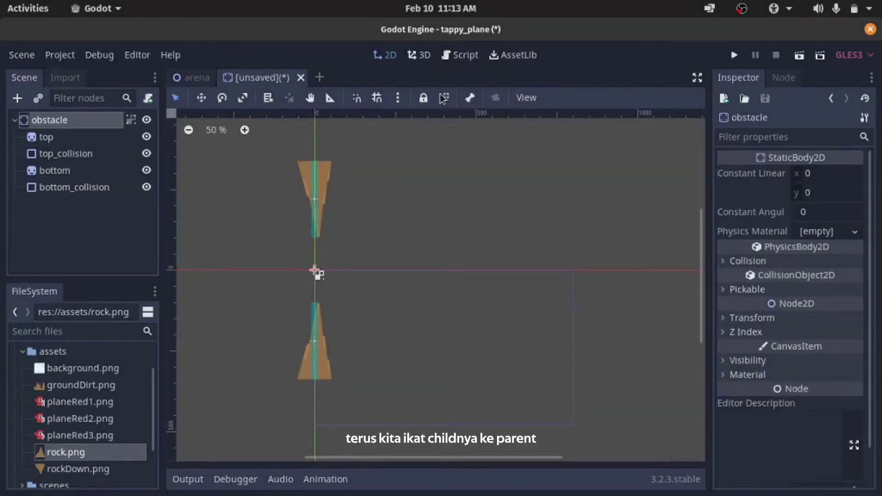
{"action": "scroll", "coordinate": [445, 256], "scroll_direction": "right", "scroll_amount": 1}
{"action": "scroll", "coordinate": [426, 252], "scroll_direction": "right", "scroll_amount": 2}
- Save the scene as scenes/obstacle.tscn and drag the obstacle toward the centre
{"action": "key", "text": "ctrl+s"}
{"action": "double_click", "coordinate": [317, 158]}
{"action": "left_click", "coordinate": [558, 425]}
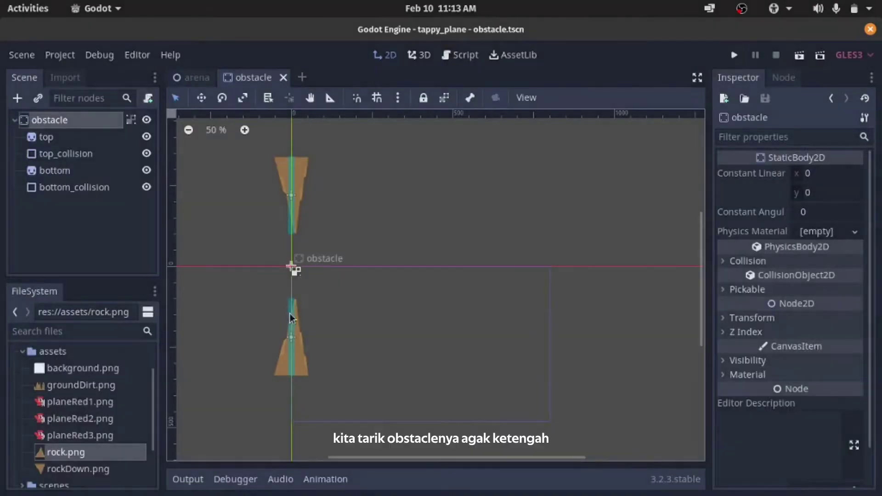
{"action": "left_click_drag", "start_coordinate": [293, 268], "coordinate": [453, 345]}
- Attach obstacle.gd with a _physics_process that does position.x -= 200*delta
{"action": "left_click", "coordinate": [148, 98]}
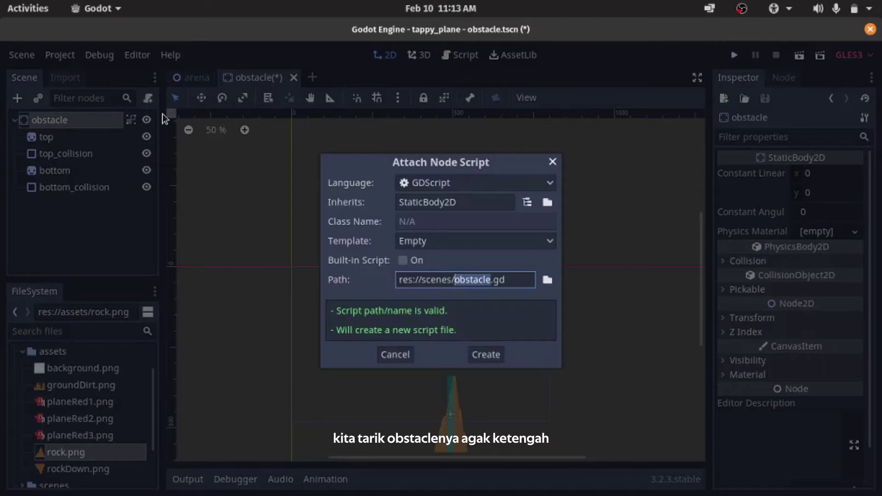
{"action": "left_click", "coordinate": [476, 359]}
{"action": "left_click", "coordinate": [422, 148]}
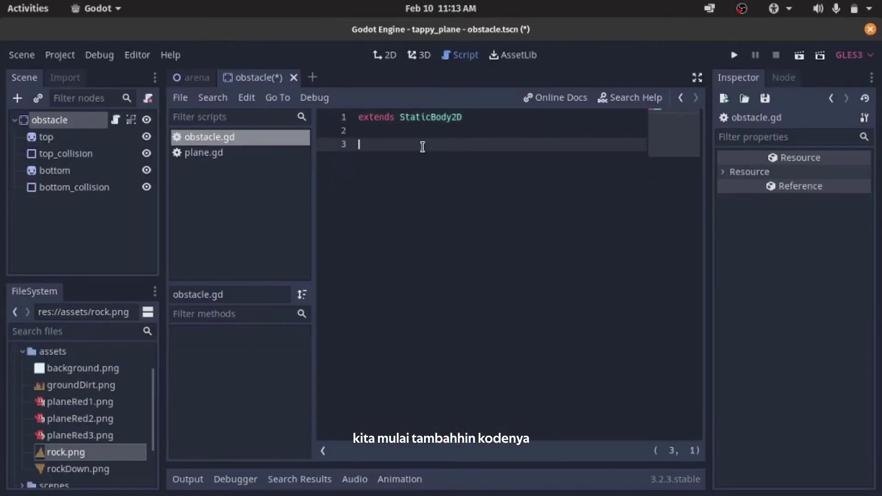
{"action": "type", "text": "func _"}
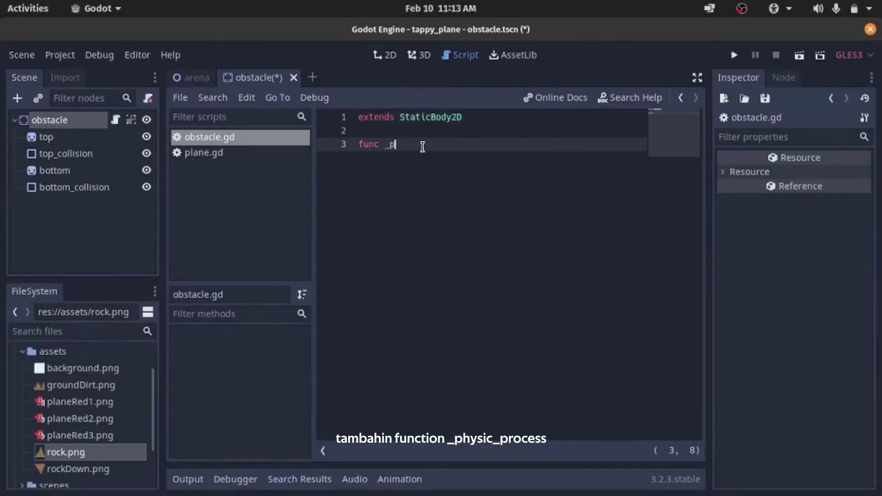
{"action": "type", "text": "ph"}
{"action": "key", "text": "Return"}
{"action": "key", "text": "Return"}
{"action": "type", "text": "pos"}
{"action": "key", "text": "Return"}
{"action": "type", "text": ".x-"}
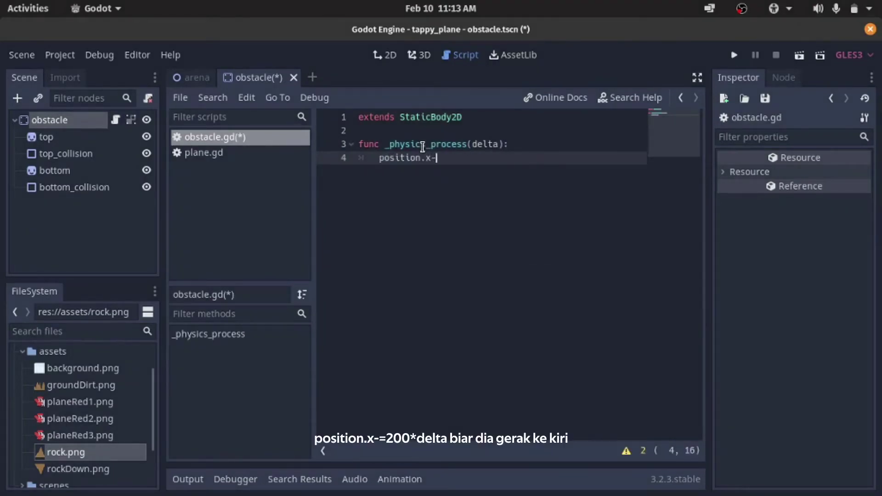
{"action": "type", "text": "=200*delta"}
- Save, test-run the obstacle scene, then close the game window
{"action": "key", "text": "ctrl+s"}
{"action": "left_click", "coordinate": [801, 56]}
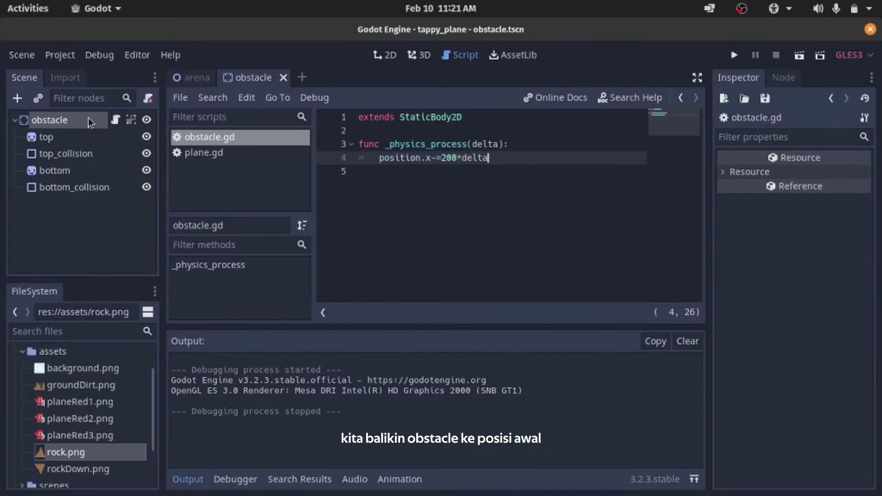
{"action": "left_click", "coordinate": [90, 120]}
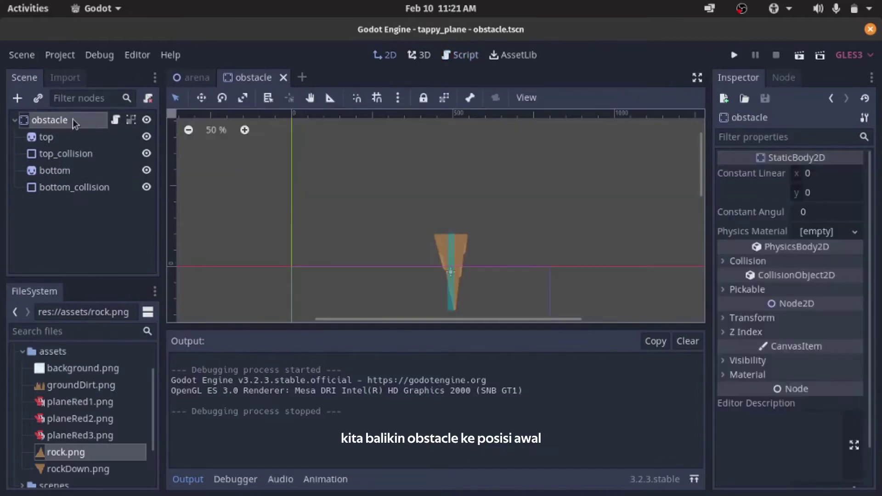
- Reset the obstacle's position to 0, 0 and save the obstacle scene
{"action": "left_click", "coordinate": [766, 319]}
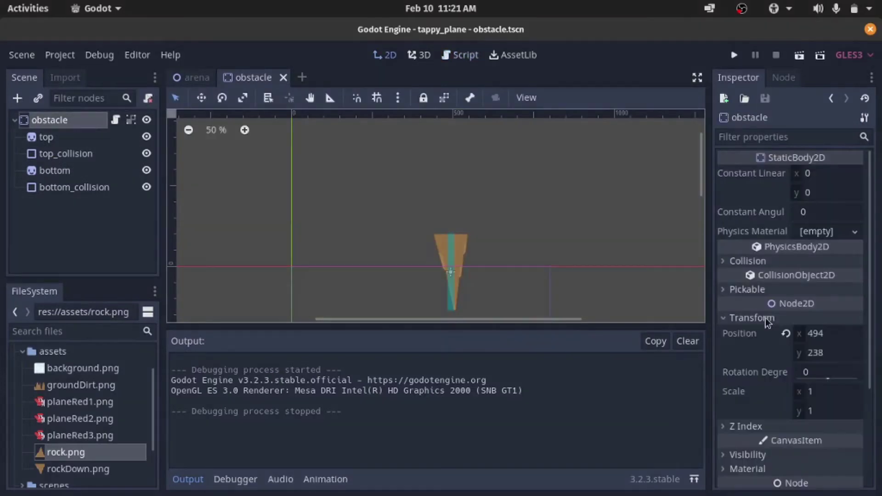
{"action": "left_click", "coordinate": [787, 334]}
{"action": "key", "text": "ctrl+s"}
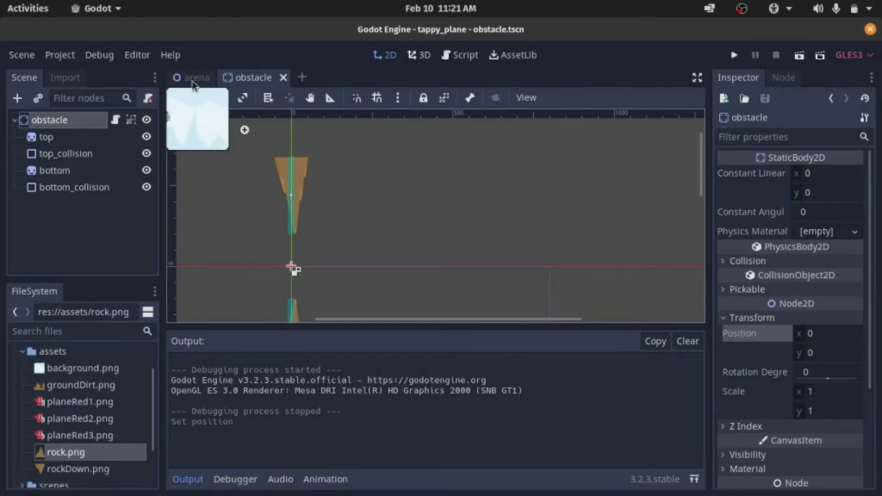
- In the arena scene, add a Node2D and rename it obstacle_container
{"action": "left_click", "coordinate": [191, 77]}
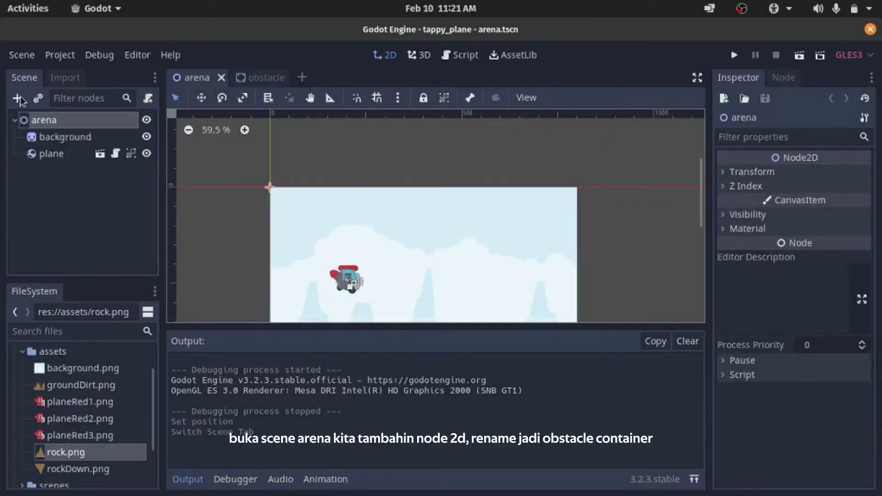
{"action": "left_click", "coordinate": [20, 100]}
{"action": "type", "text": "node"}
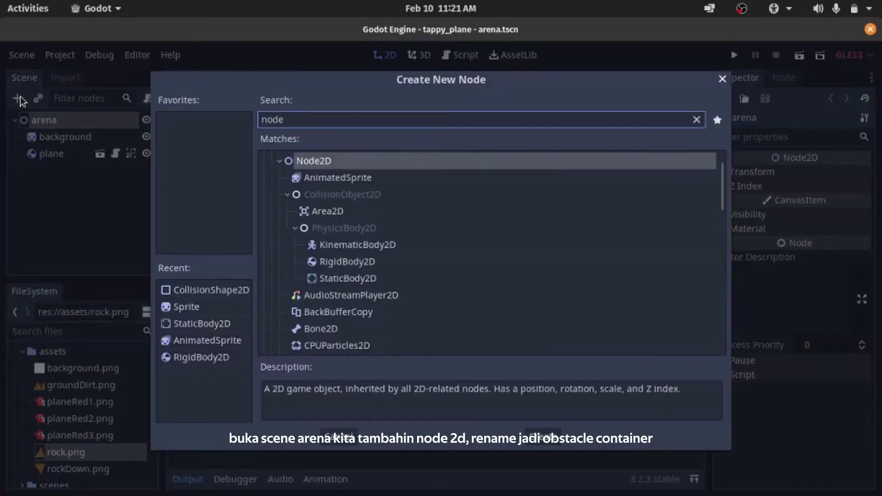
{"action": "key", "text": "Return"}
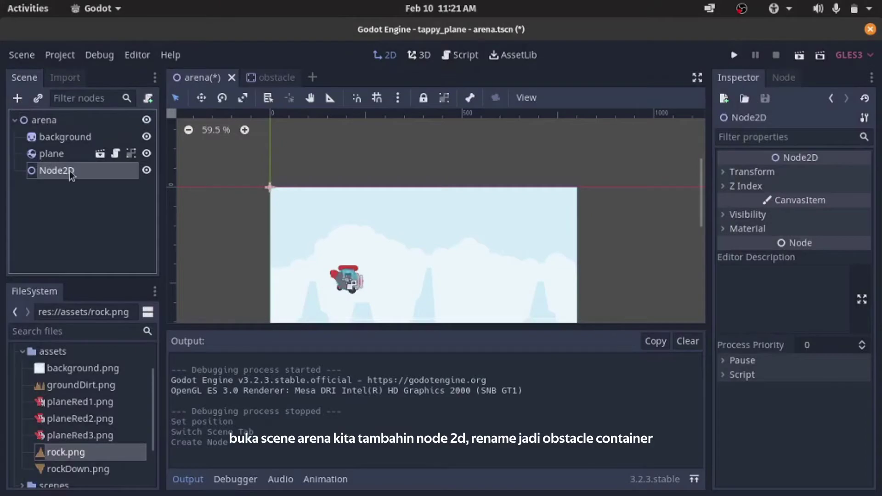
{"action": "double_click", "coordinate": [71, 173]}
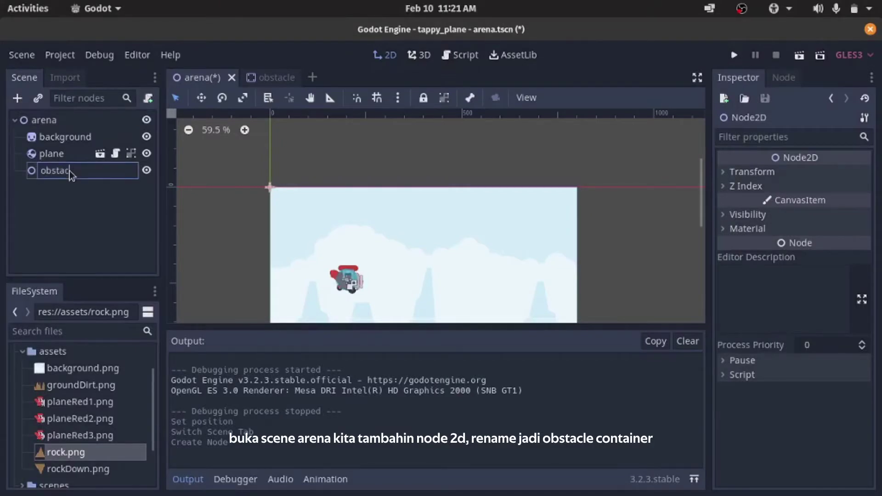
{"action": "type", "text": "le_container"}
{"action": "key", "text": "Return"}
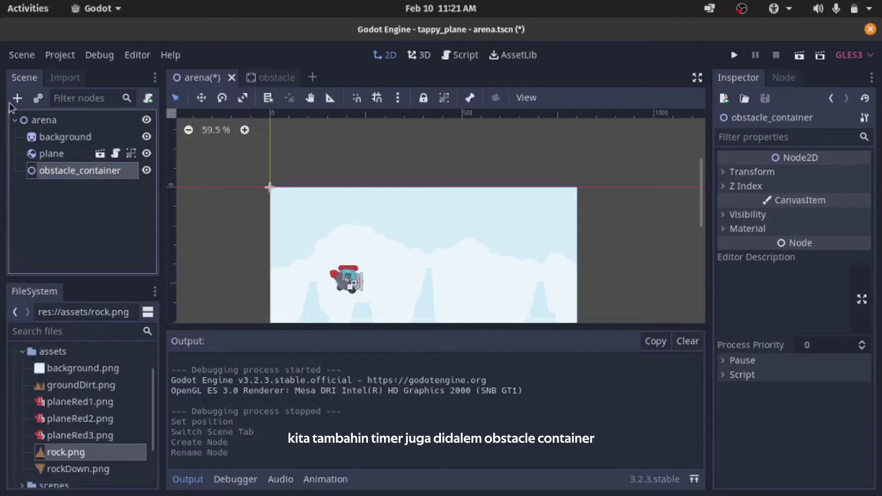
- Add a Timer child under obstacle_container and start attaching a script to obstacle_container
{"action": "left_click", "coordinate": [17, 99]}
{"action": "type", "text": "ti"}
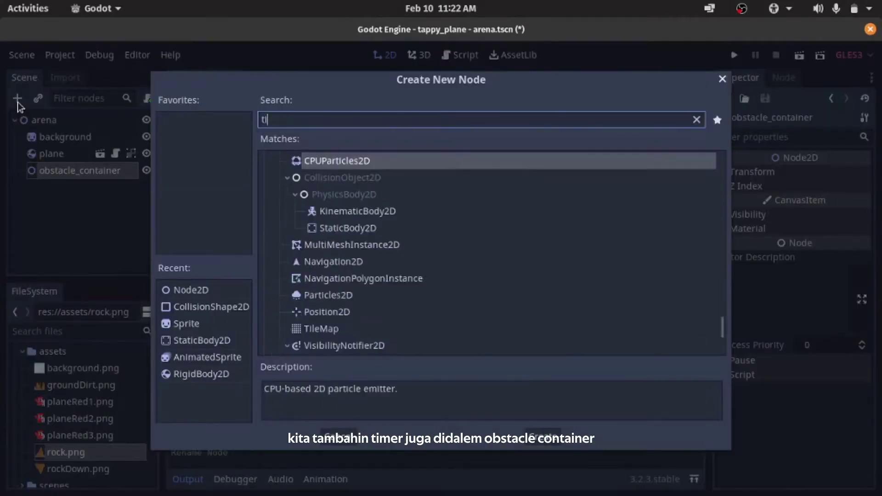
{"action": "type", "text": "mer"}
{"action": "key", "text": "Return"}
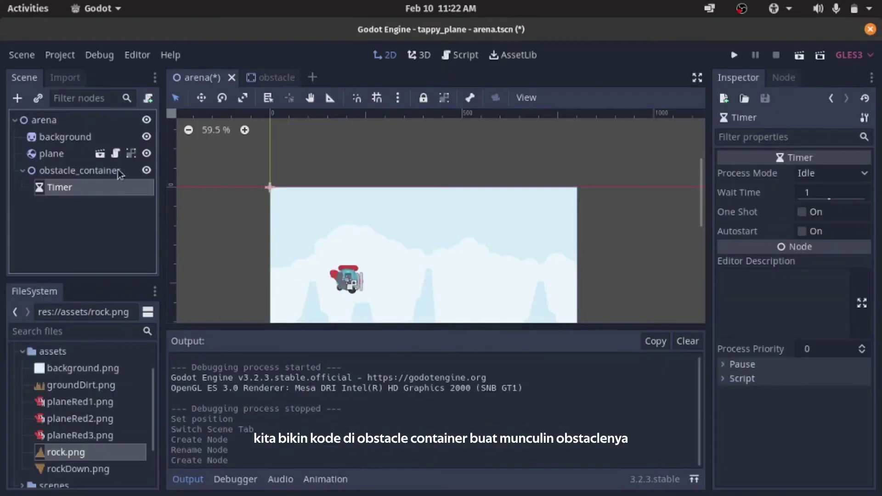
{"action": "left_click", "coordinate": [118, 174]}
{"action": "left_click", "coordinate": [146, 100]}
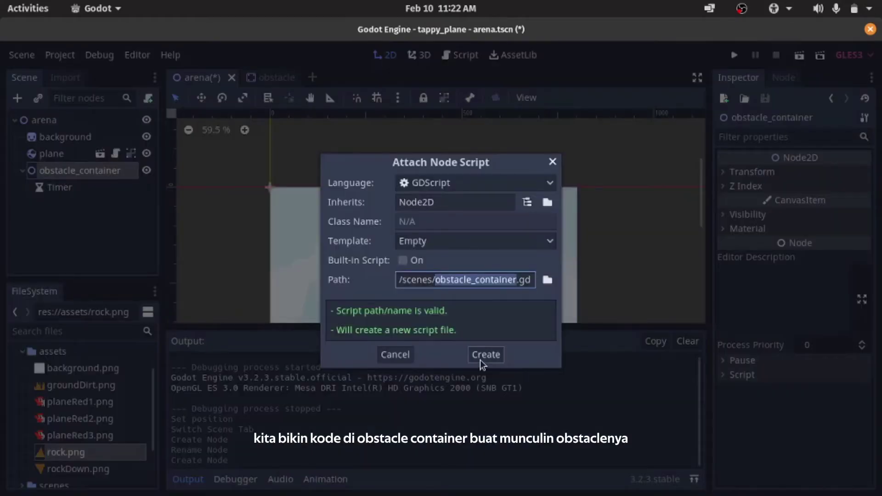
- Create obstacle_container.gd and connect the Timer's timeout signal to _on_Timer_timeout on obstacle_container
{"action": "left_click", "coordinate": [481, 363]}
{"action": "left_click", "coordinate": [96, 190]}
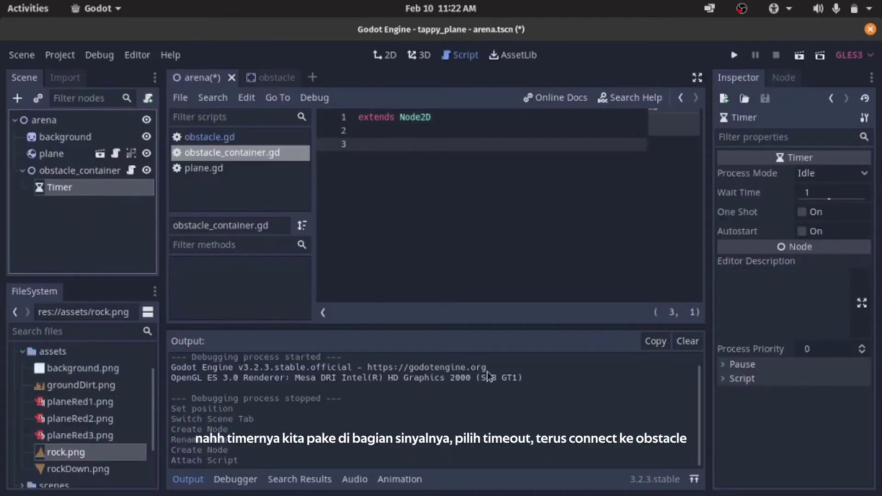
{"action": "left_click", "coordinate": [782, 78]}
{"action": "left_click", "coordinate": [777, 140]}
{"action": "double_click", "coordinate": [776, 140]}
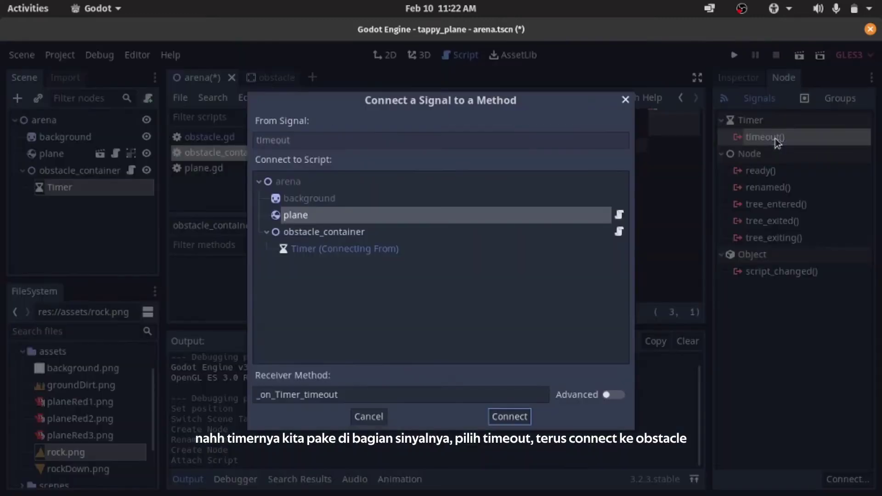
{"action": "left_click", "coordinate": [358, 234]}
{"action": "left_click", "coordinate": [514, 418]}
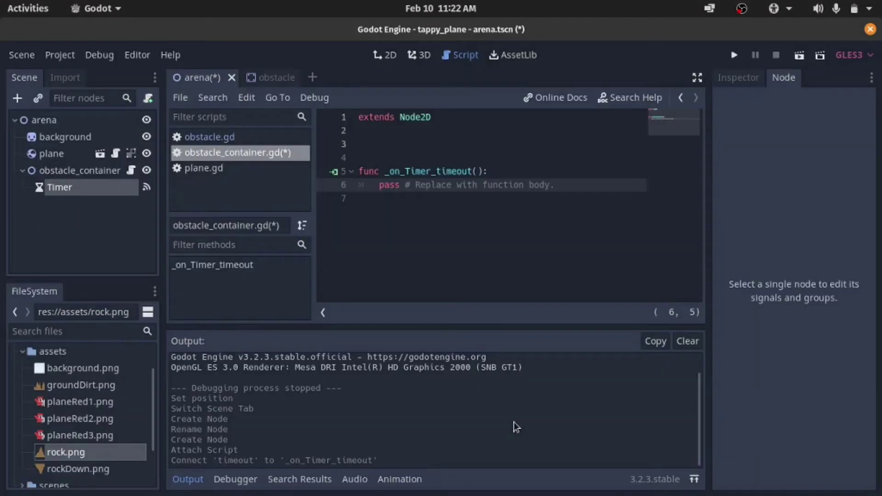
- Tidy the blank lines and declare an exported PackedScene variable scene_obstacle
{"action": "left_click", "coordinate": [400, 155]}
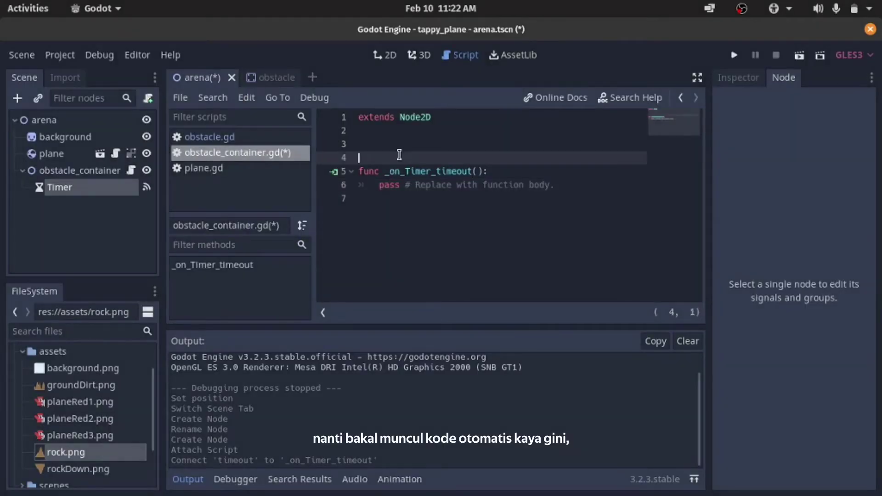
{"action": "key", "text": "BackSpace"}
{"action": "key", "text": "BackSpace"}
{"action": "key", "text": "Down"}
{"action": "key", "text": "Down"}
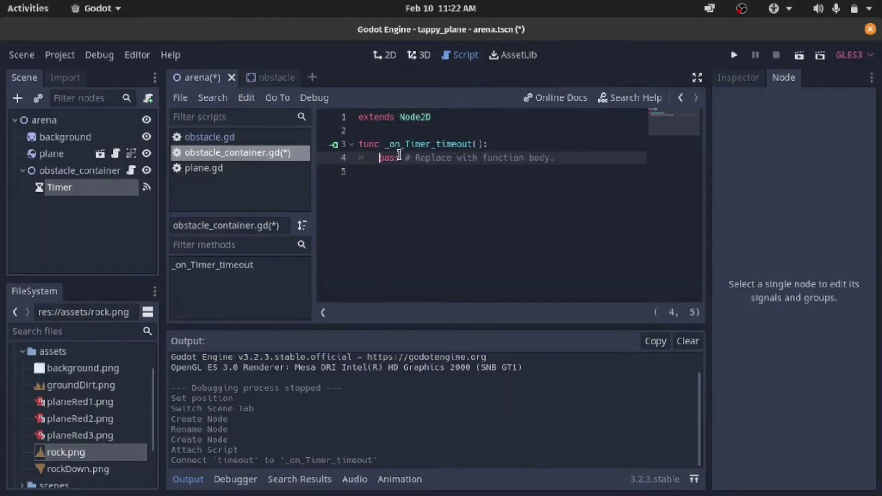
{"action": "key", "text": "Up"}
{"action": "key", "text": "Up"}
{"action": "key", "text": "Up"}
{"action": "key", "text": "Down"}
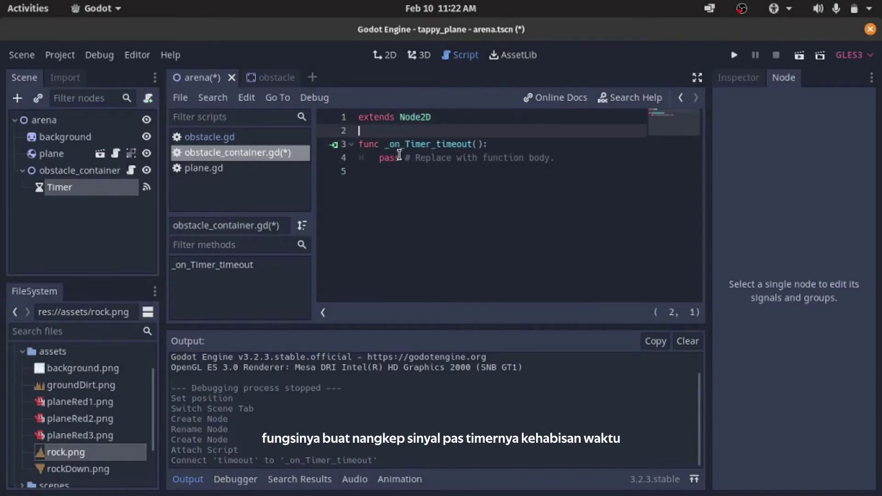
{"action": "key", "text": "Return"}
{"action": "key", "text": "Up"}
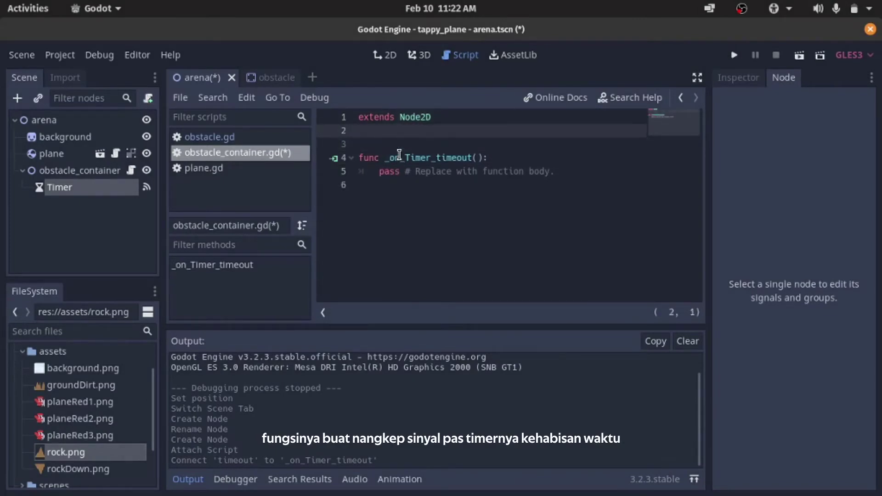
{"action": "key", "text": "Return"}
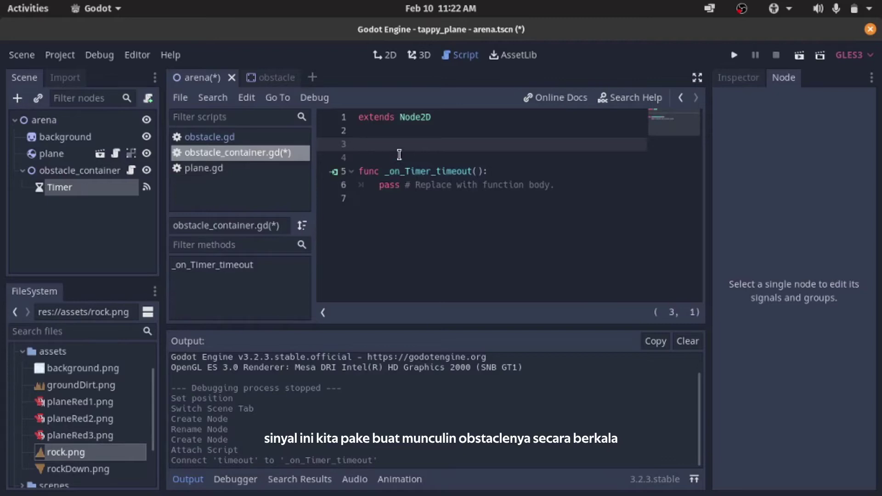
{"action": "type", "text": "expor"}
{"action": "key", "text": "Return"}
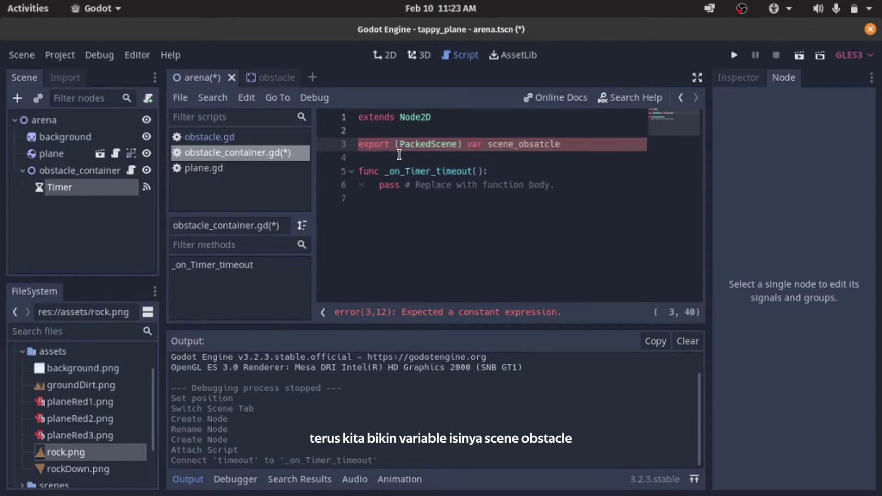
- Replace pass with new_obstacle = scene_obstacle.instance() and add_child(new_obstacle)
{"action": "left_click", "coordinate": [556, 185]}
{"action": "key", "text": "shift+Home"}
{"action": "type", "text": "var new"}
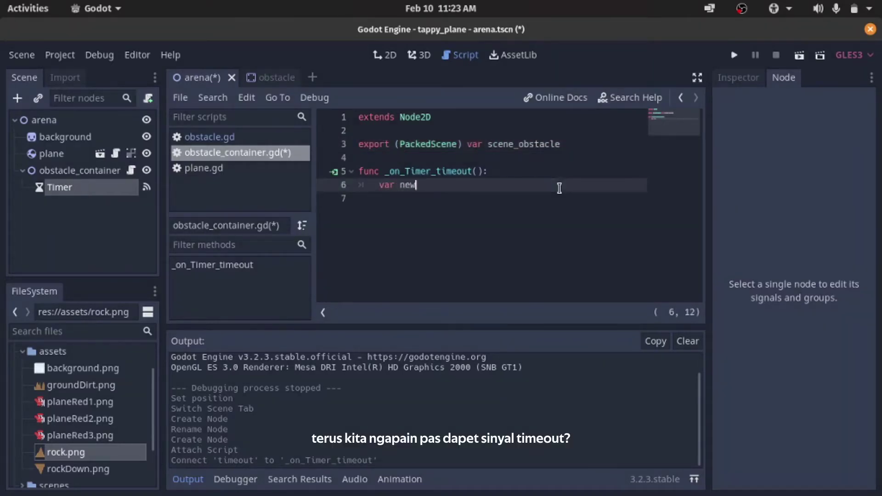
{"action": "type", "text": "_obstac"}
{"action": "key", "text": "BackSpace"}
{"action": "key", "text": "End"}
{"action": "type", "text": "=o"}
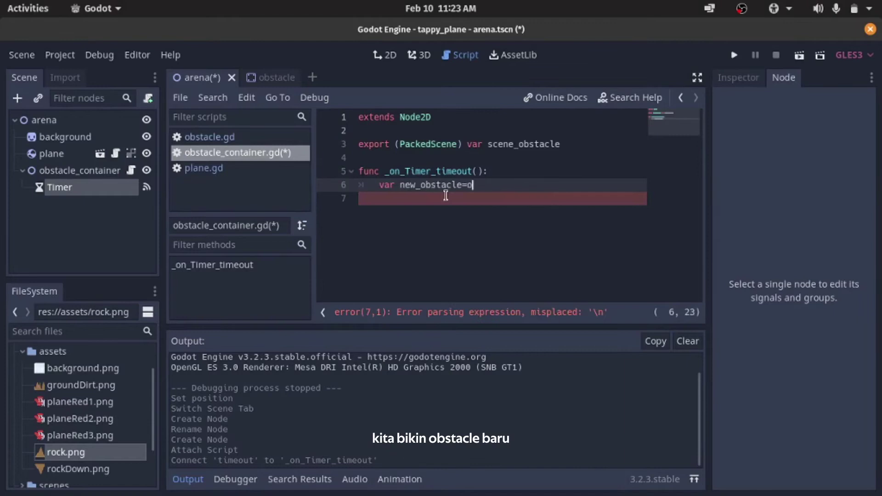
{"action": "type", "text": ".insta"}
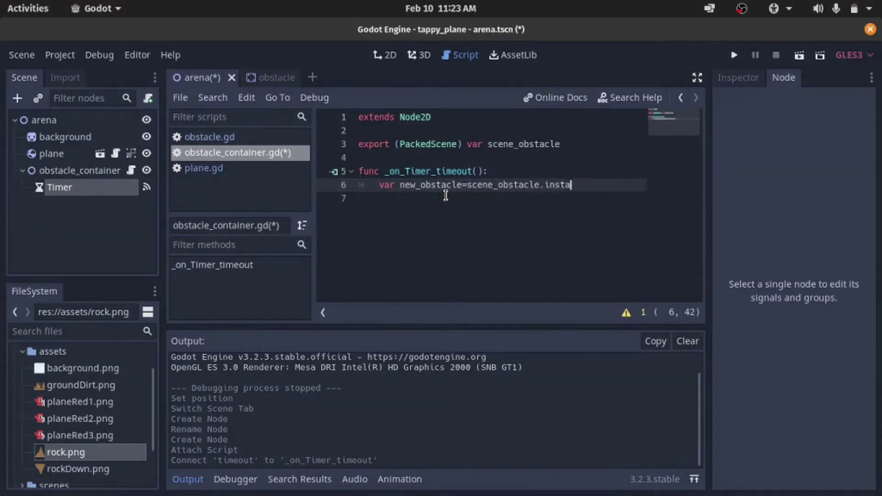
{"action": "type", "text": "nce()"}
{"action": "key", "text": "Return"}
{"action": "type", "text": "ad"}
{"action": "key", "text": "Return"}
{"action": "type", "text": "new_obstacle"}
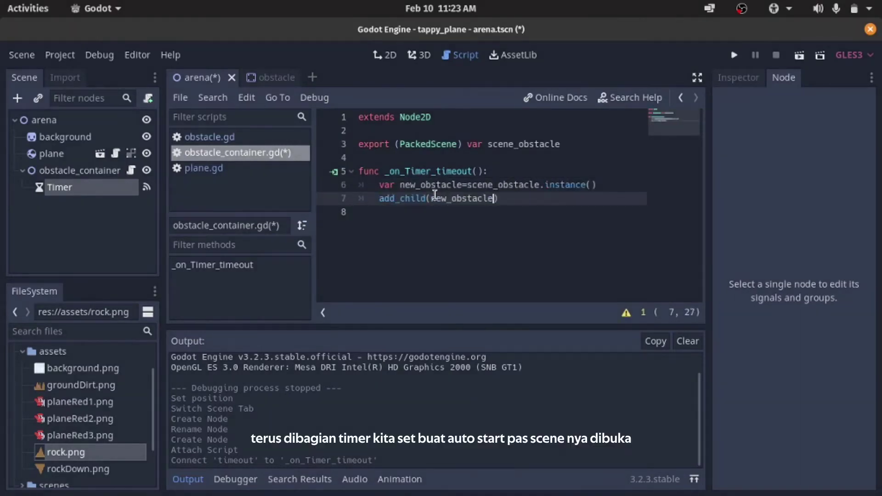
{"action": "left_click", "coordinate": [100, 191]}
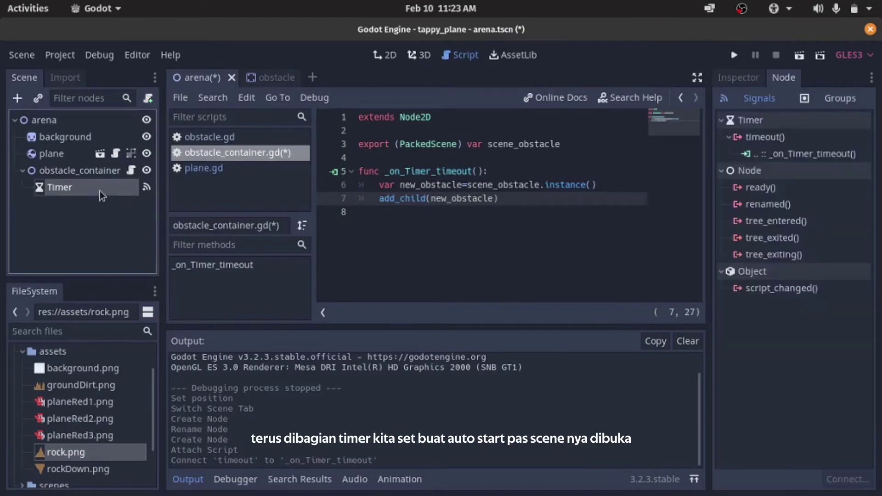
- Enable the Timer's Autostart, load obstacle.tscn into Scene Obstacle, and run the game
{"action": "left_click", "coordinate": [743, 76]}
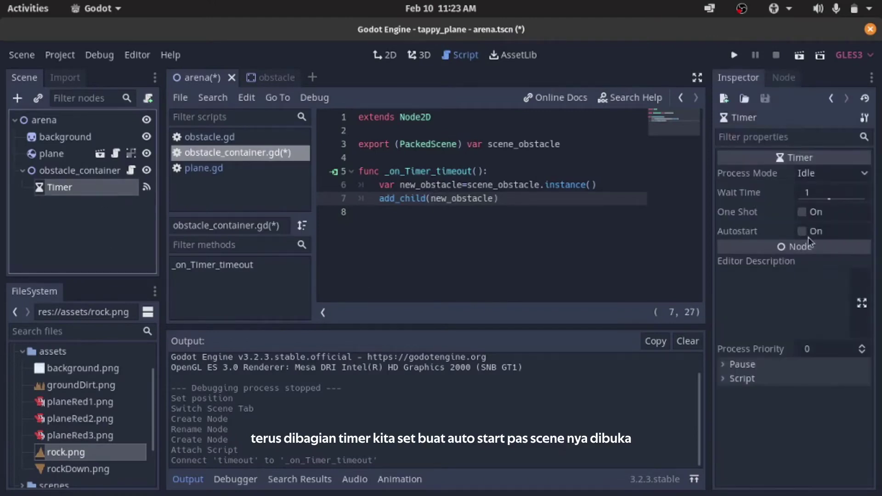
{"action": "left_click", "coordinate": [805, 233]}
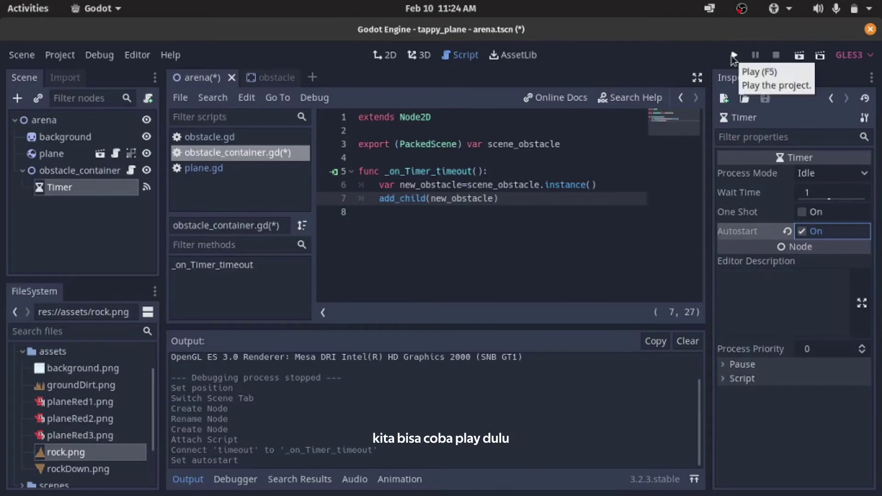
{"action": "left_click", "coordinate": [78, 173]}
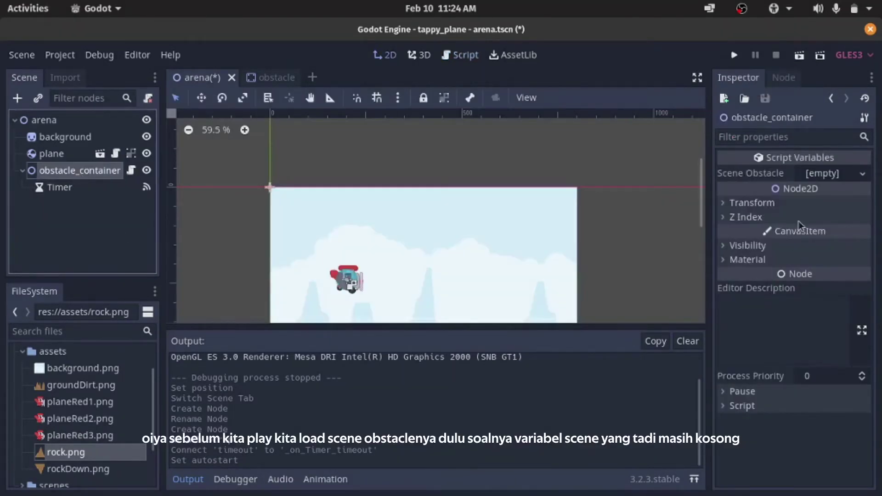
{"action": "left_click", "coordinate": [864, 173]}
{"action": "left_click", "coordinate": [860, 223]}
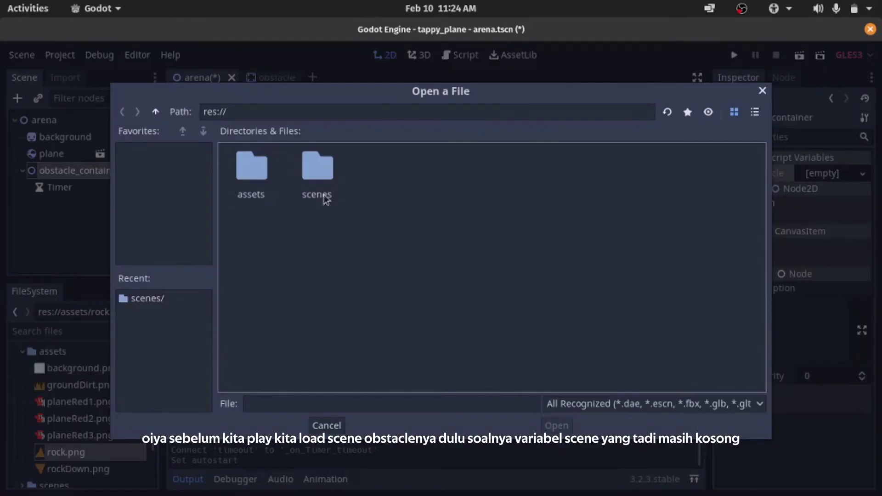
{"action": "double_click", "coordinate": [318, 179]}
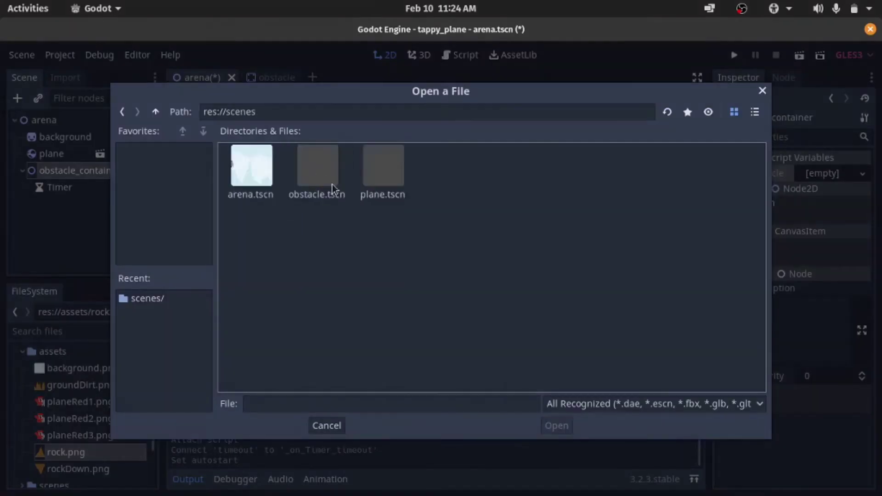
{"action": "left_click", "coordinate": [315, 181]}
{"action": "left_click", "coordinate": [557, 426]}
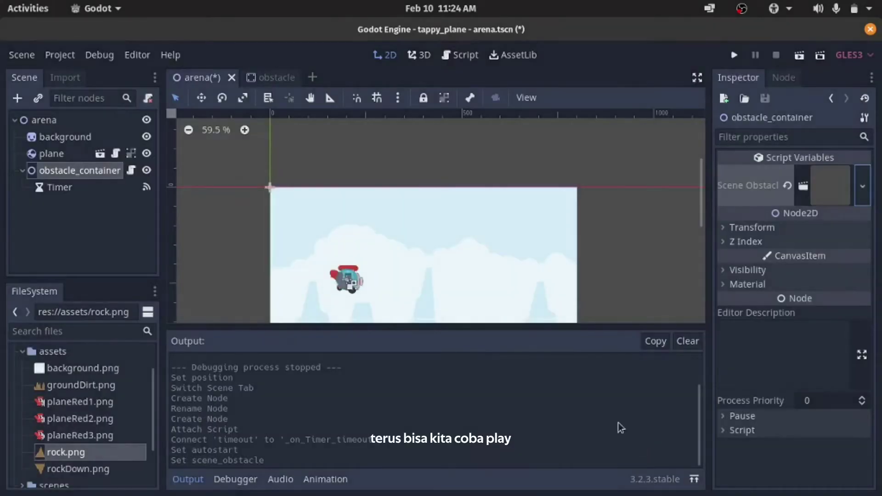
{"action": "left_click", "coordinate": [732, 55]}
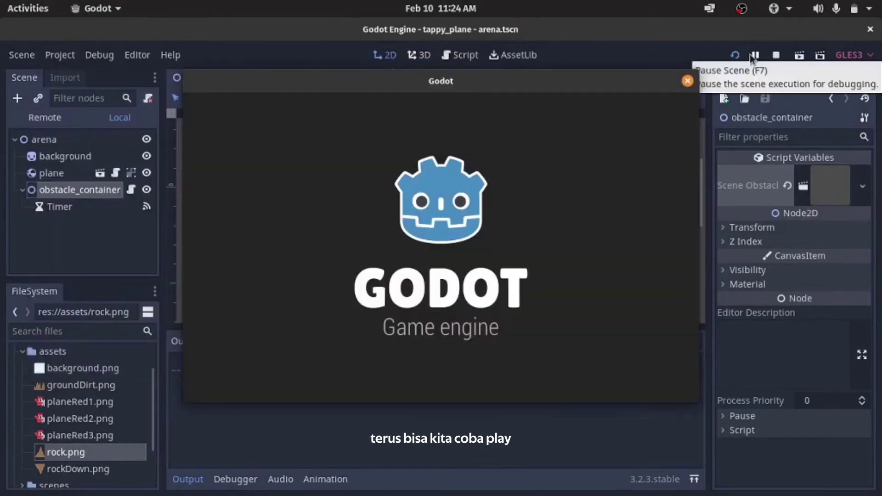
- Flap the plane a couple of times, then stop the test run
{"action": "key", "text": "space"}
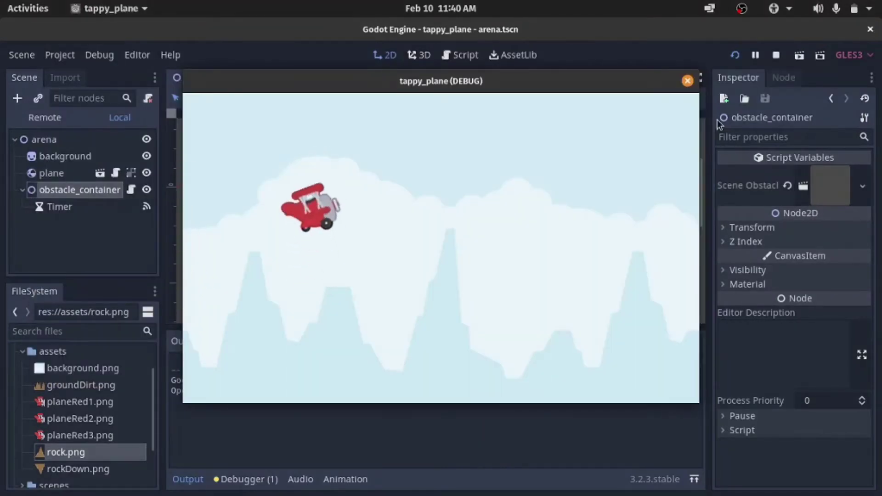
{"action": "key", "text": "space"}
{"action": "key", "text": "space"}
{"action": "key", "text": "space"}
{"action": "key", "text": "space"}
{"action": "key", "text": "space"}
{"action": "key", "text": "space"}
{"action": "key", "text": "space"}
{"action": "left_click", "coordinate": [777, 55]}
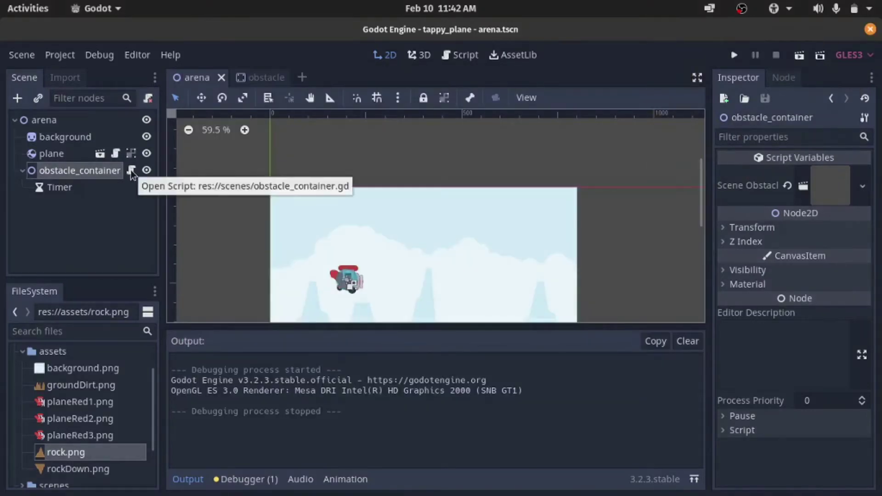
- In obstacle_container.gd, add the line new_obstacle.position=Vector2() before add_child
{"action": "left_click", "coordinate": [131, 170]}
{"action": "key", "text": "Return"}
{"action": "type", "text": "ne"}
{"action": "key", "text": "Return"}
{"action": "type", "text": ".position=Vector2("}
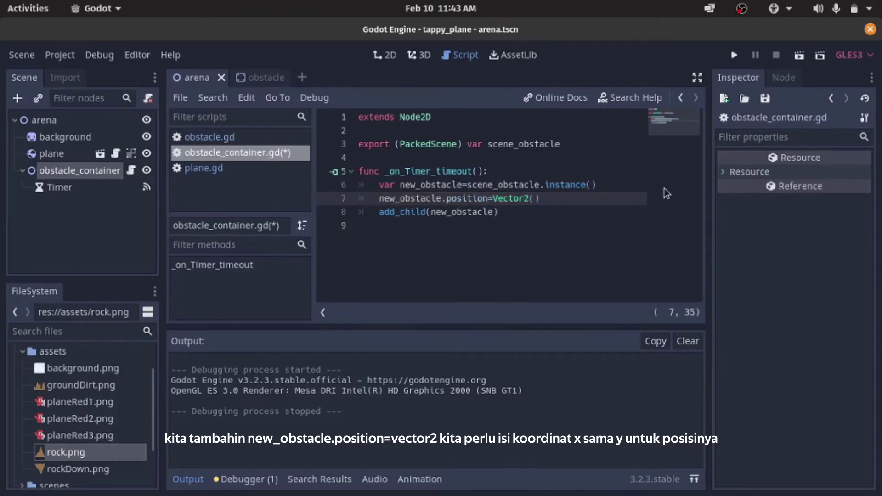
{"action": "left_click", "coordinate": [93, 124]}
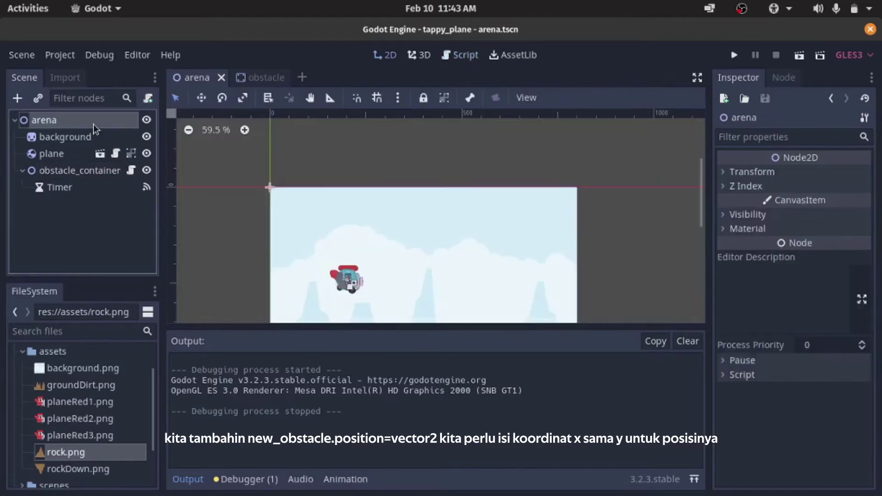
- Instance obstacle.tscn as a child of arena and pan the canvas to view it
{"action": "left_click", "coordinate": [39, 101]}
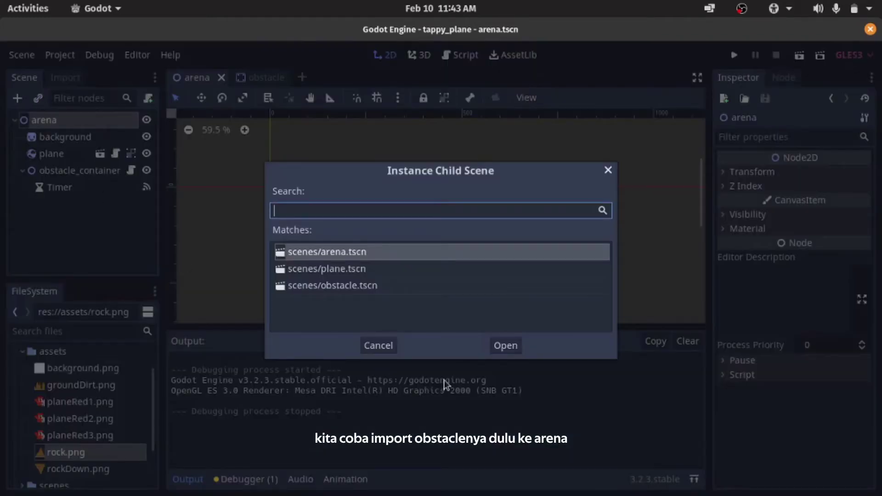
{"action": "left_click", "coordinate": [396, 291]}
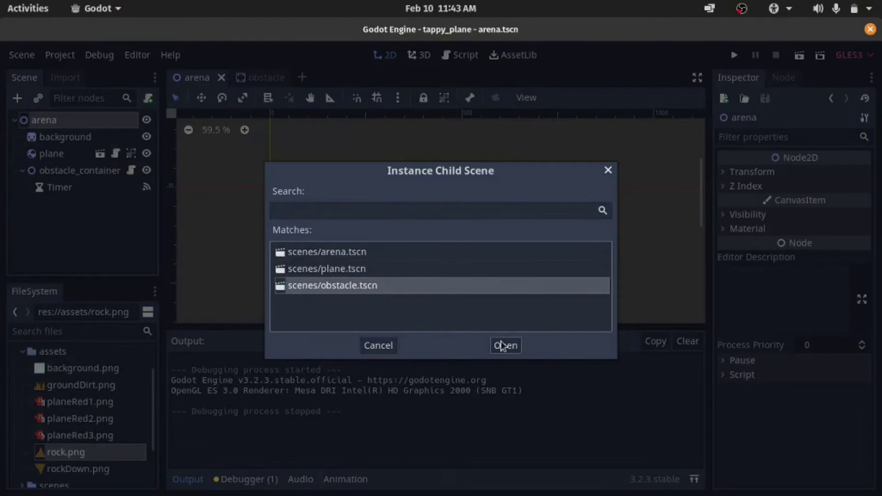
{"action": "left_click", "coordinate": [502, 343]}
{"action": "scroll", "coordinate": [501, 289], "scroll_direction": "down", "scroll_amount": 1}
{"action": "middle_click_drag", "start_coordinate": [491, 276], "coordinate": [364, 267]}
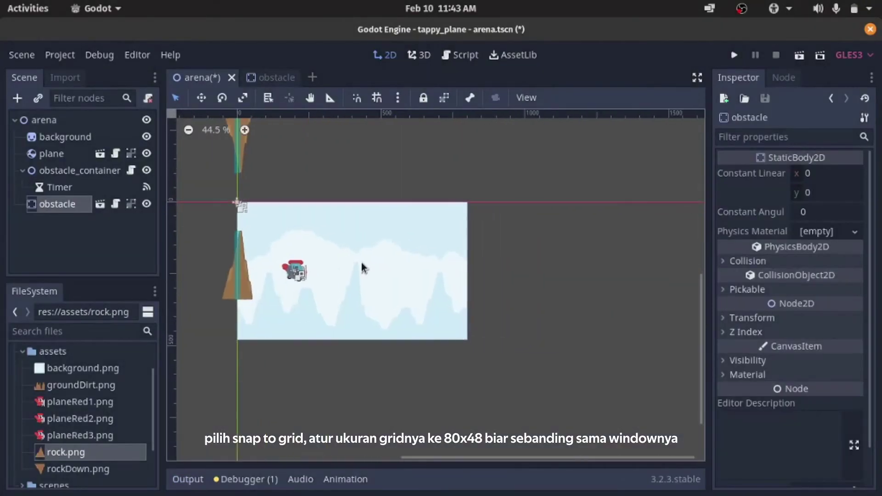
- Turn on grid snapping and set the Grid Step X to 80 px
{"action": "left_click", "coordinate": [377, 98]}
{"action": "left_click", "coordinate": [398, 98]}
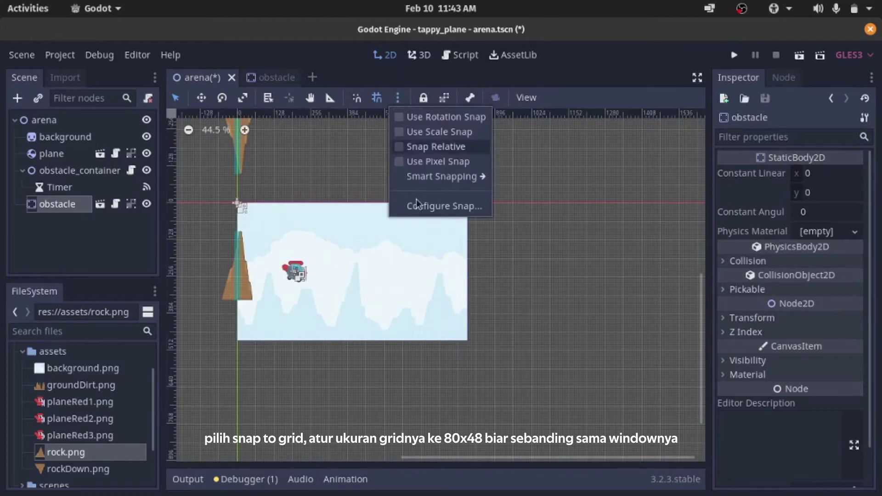
{"action": "left_click", "coordinate": [419, 205]}
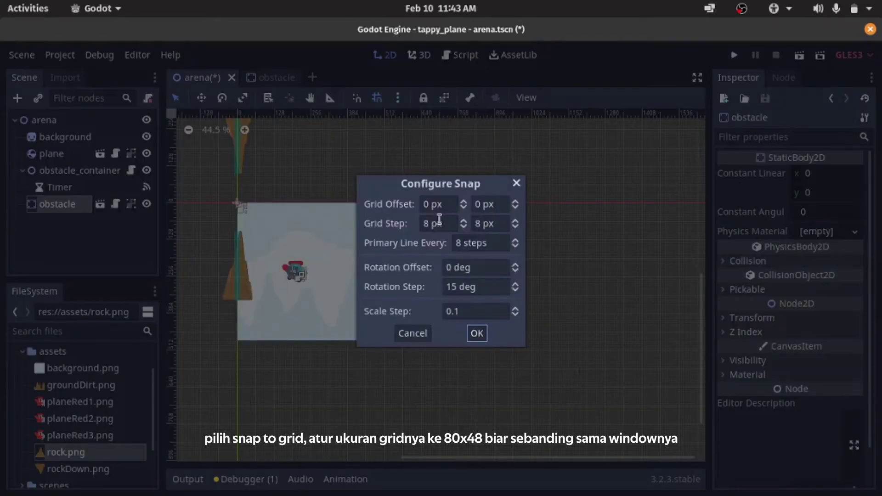
{"action": "type", "text": "0"}
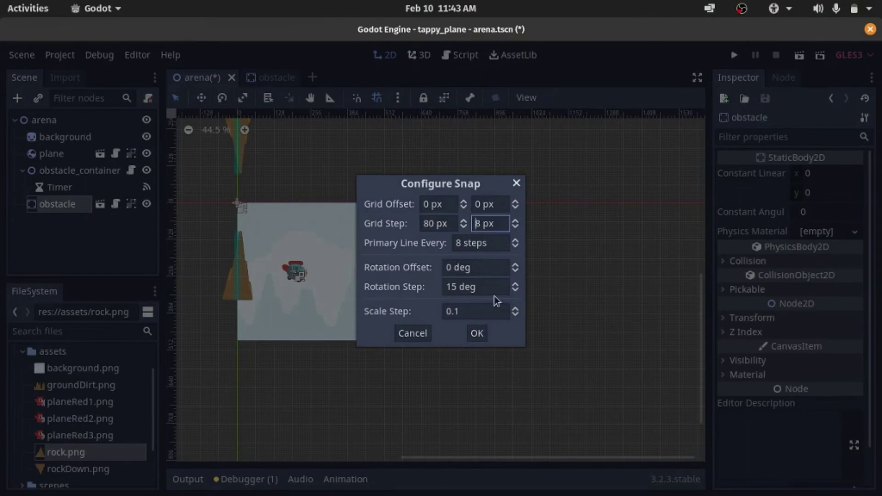
{"action": "left_click", "coordinate": [477, 335]}
{"action": "scroll", "coordinate": [478, 331], "scroll_direction": "up", "scroll_amount": 1}
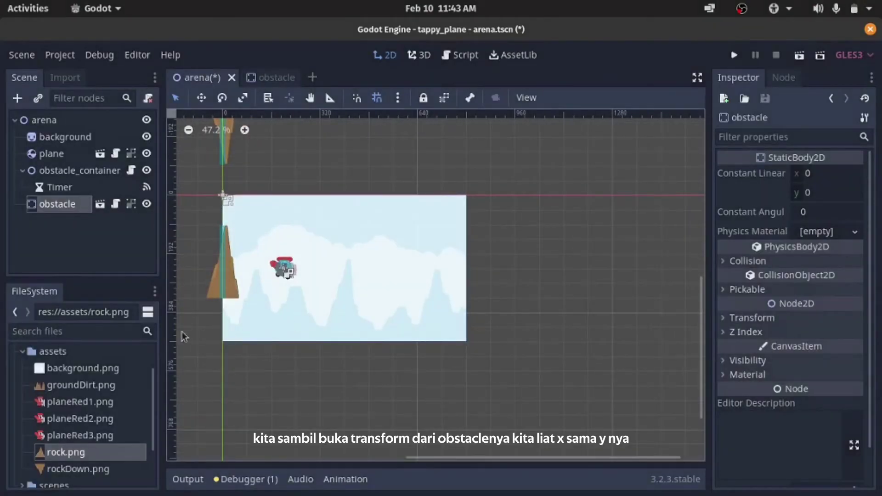
- Drag the test obstacle between 880, 144 and 880, 336, ending at 880, 336
{"action": "left_click", "coordinate": [774, 319]}
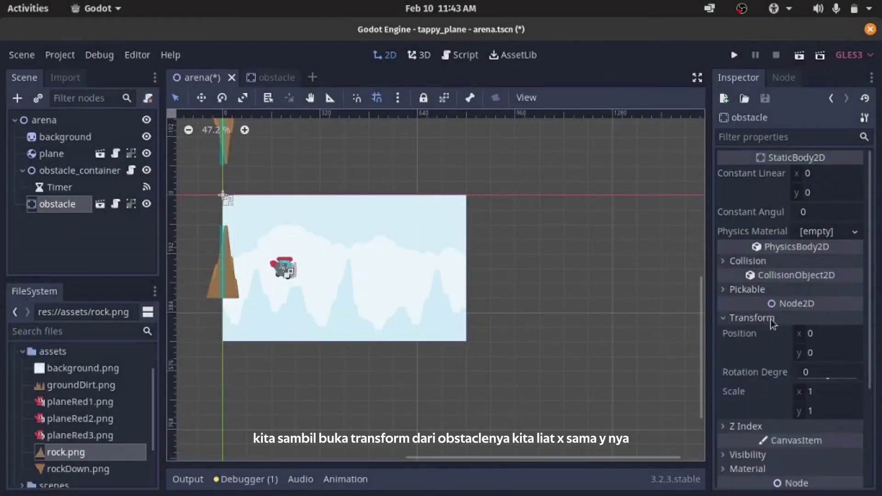
{"action": "left_click_drag", "start_coordinate": [248, 282], "coordinate": [473, 312]}
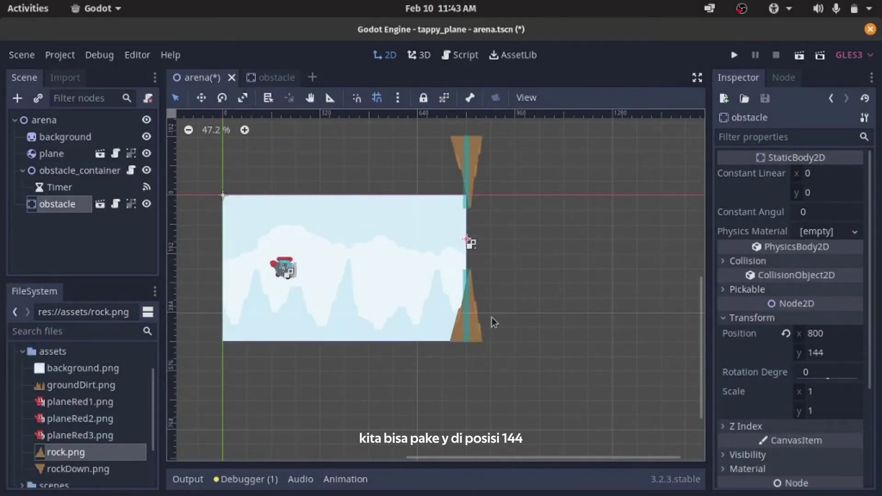
{"action": "left_click_drag", "start_coordinate": [466, 332], "coordinate": [468, 316]}
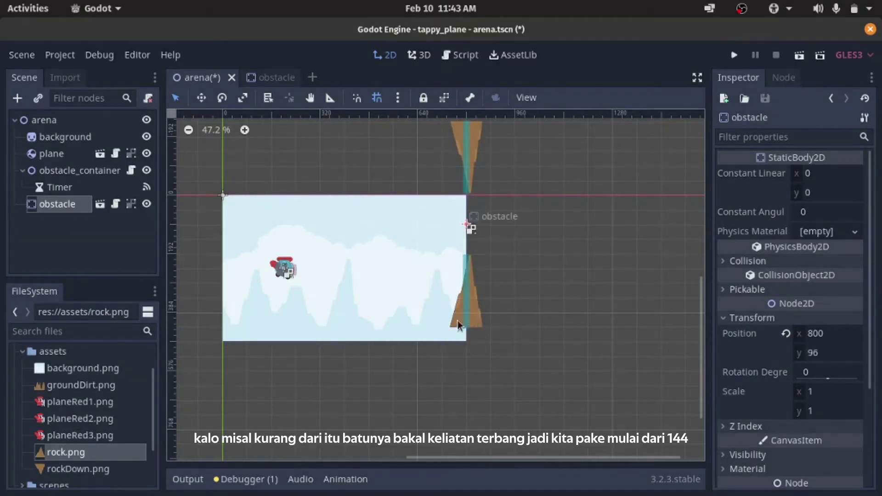
{"action": "left_click_drag", "start_coordinate": [470, 310], "coordinate": [470, 320]}
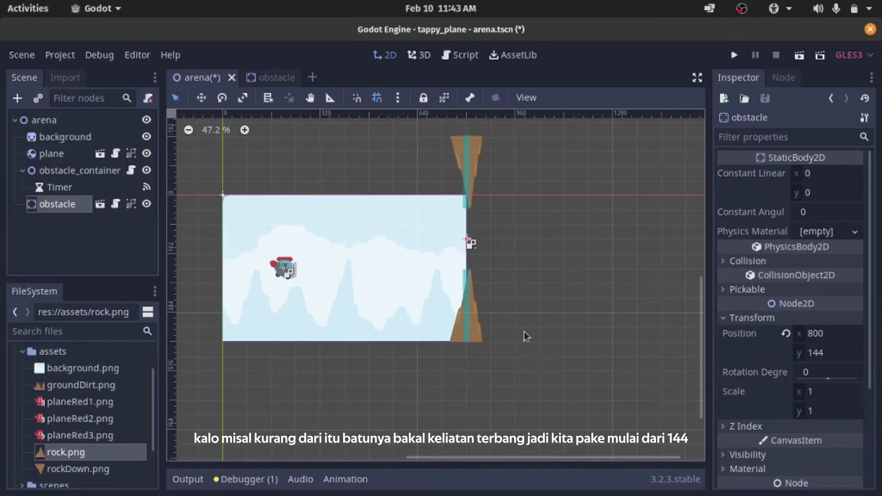
{"action": "left_click_drag", "start_coordinate": [465, 293], "coordinate": [465, 349]}
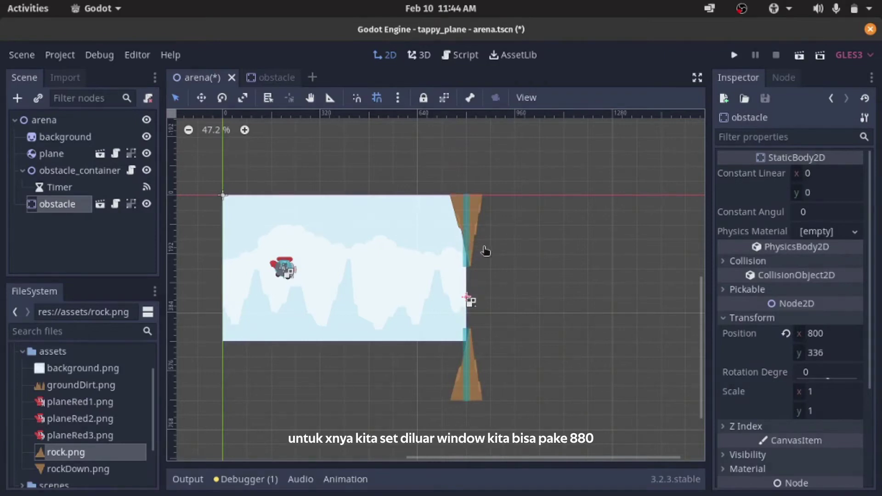
{"action": "left_click_drag", "start_coordinate": [467, 251], "coordinate": [488, 252]}
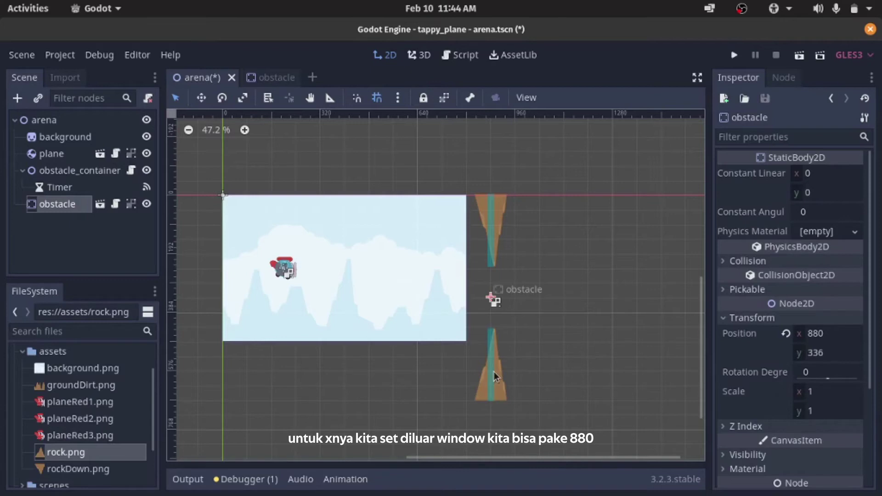
{"action": "left_click_drag", "start_coordinate": [496, 363], "coordinate": [497, 321]}
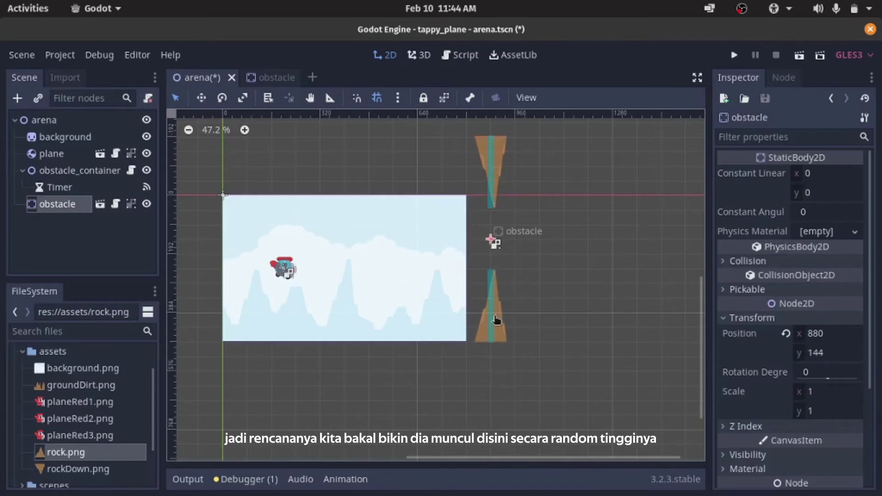
{"action": "left_click_drag", "start_coordinate": [495, 329], "coordinate": [492, 376]}
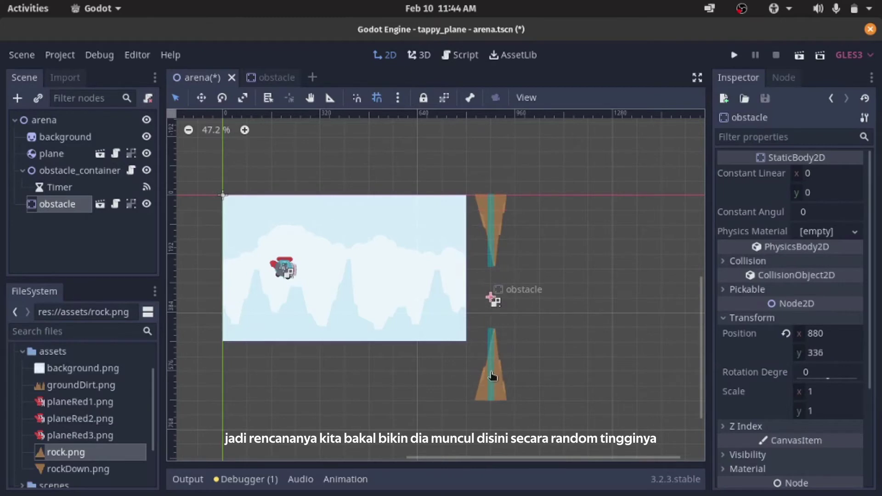
- Set the spawn position to Vector2(880, rand_range(144, 336)) in obstacle_container.gd
{"action": "left_click", "coordinate": [131, 171]}
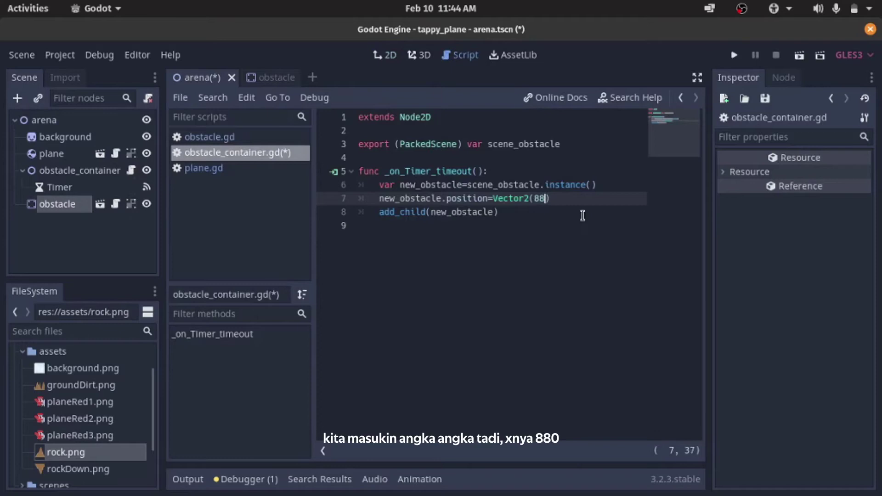
{"action": "type", "text": "0,rand"}
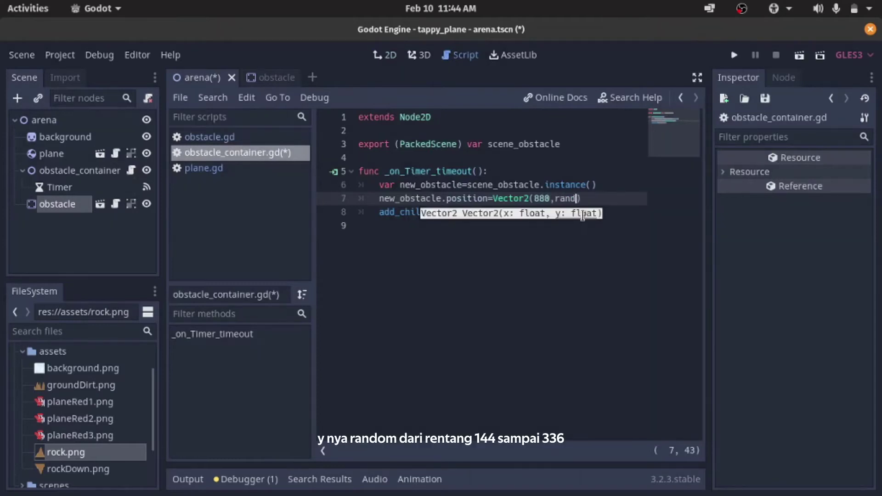
{"action": "key", "text": "Return"}
{"action": "type", "text": "144"}
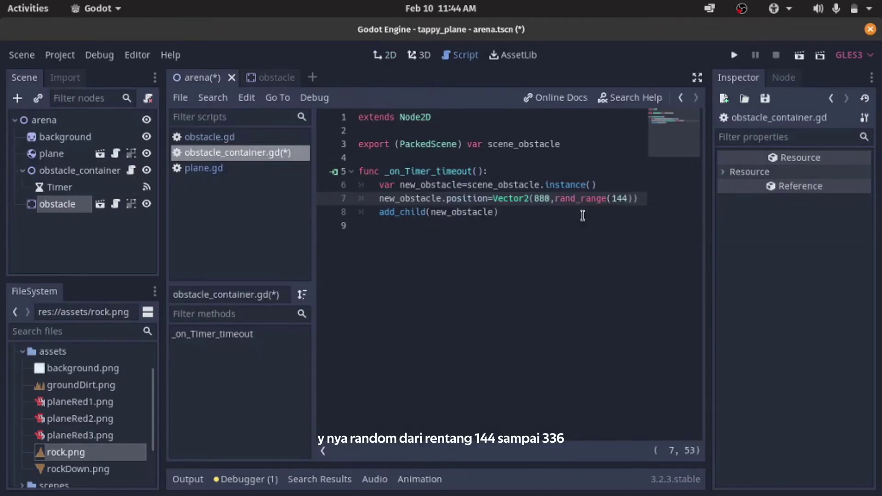
{"action": "type", "text": ","}
{"action": "type", "text": "336"}
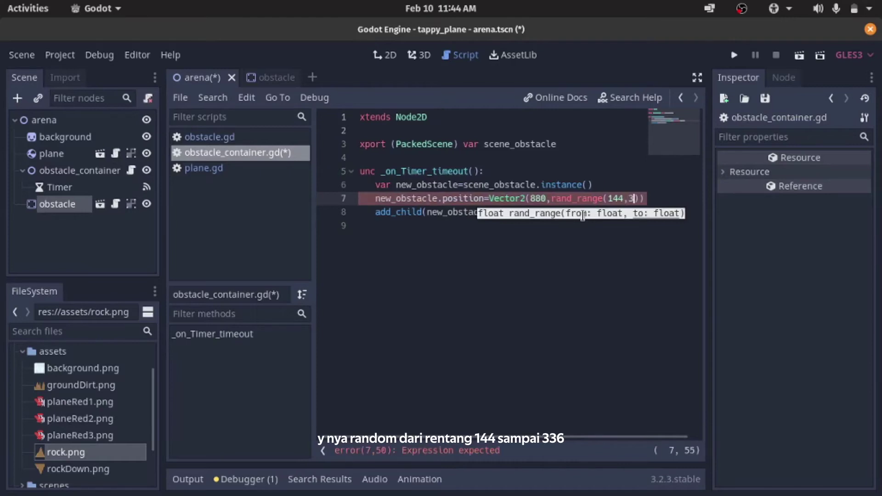
- Delete the test obstacle instance from the arena scene
{"action": "left_click", "coordinate": [57, 205]}
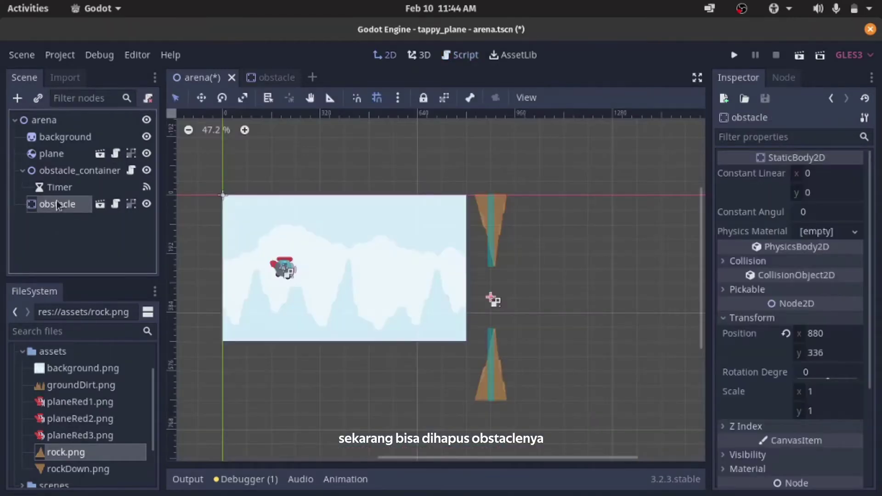
{"action": "key", "text": "Delete"}
{"action": "left_click", "coordinate": [467, 282]}
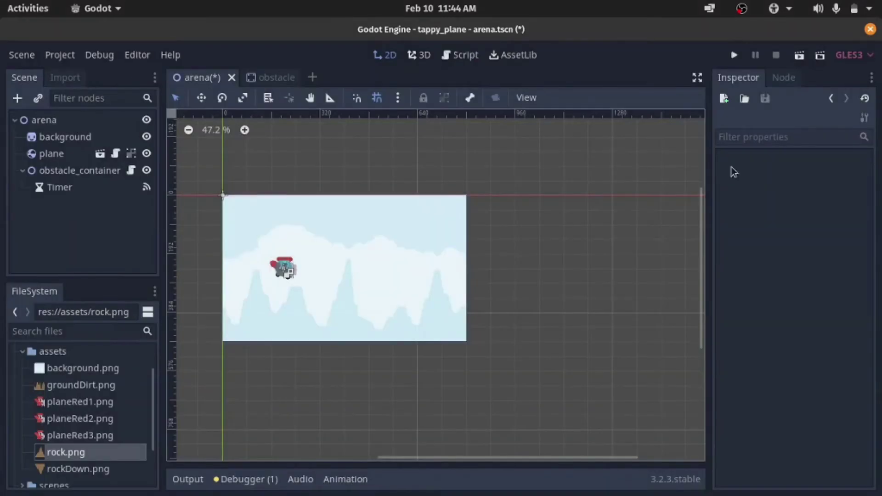
- Run the game and flap the plane through rock pairs spawning at random heights
{"action": "left_click", "coordinate": [734, 57]}
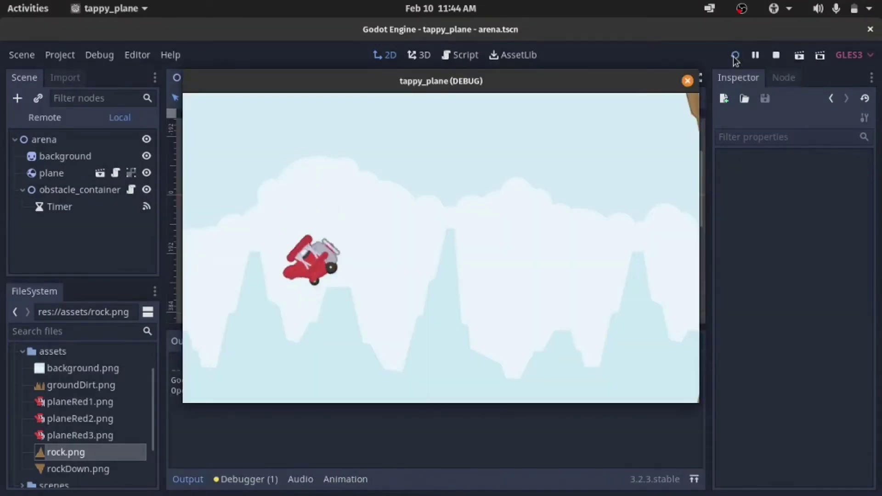
{"action": "key", "text": "space"}
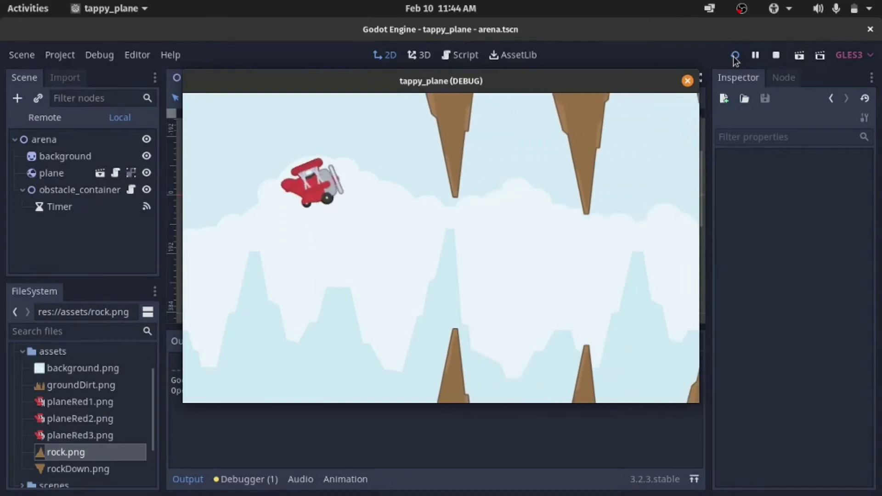
{"action": "key", "text": "space"}
{"action": "key", "text": "space"}
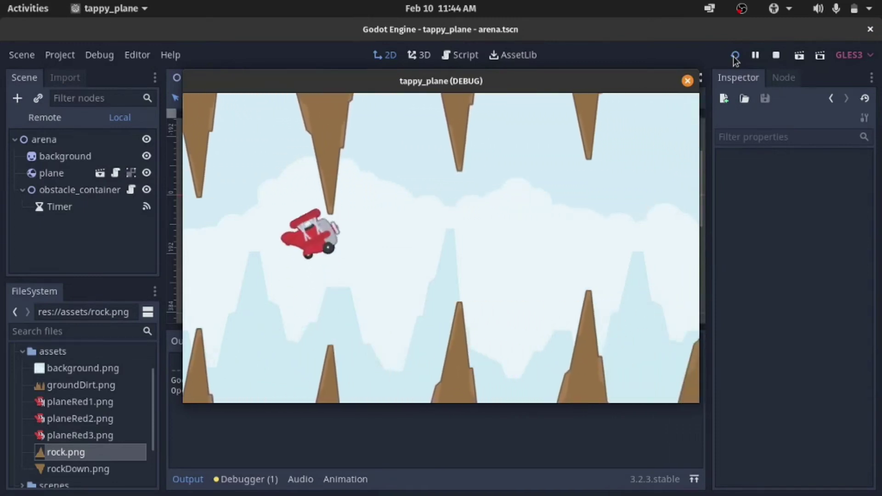
{"action": "key", "text": "space"}
{"action": "key", "text": "space"}
{"action": "key", "text": "space"}
{"action": "key", "text": "space"}
{"action": "key", "text": "space"}
{"action": "key", "text": "space"}
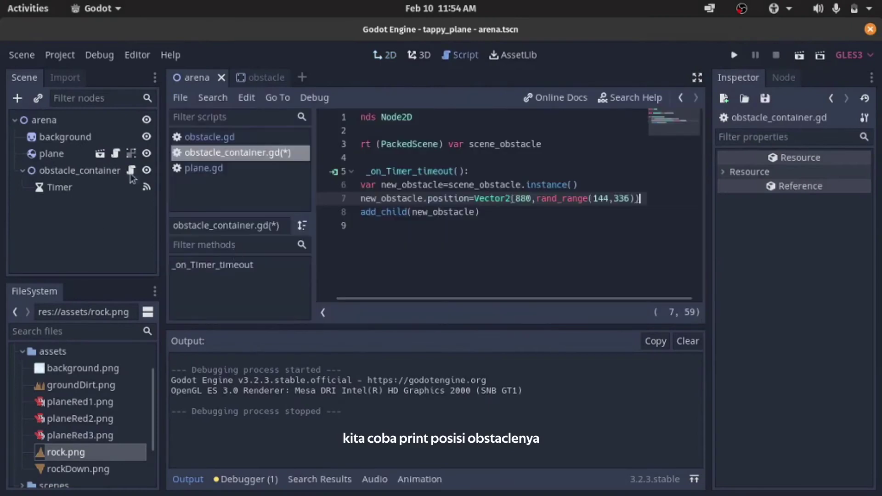
- Add a print(new_obstacle.position) line and run the game, flapping the plane
{"action": "key", "text": "Return"}
{"action": "type", "text": "print(new_obstacle.position)"}
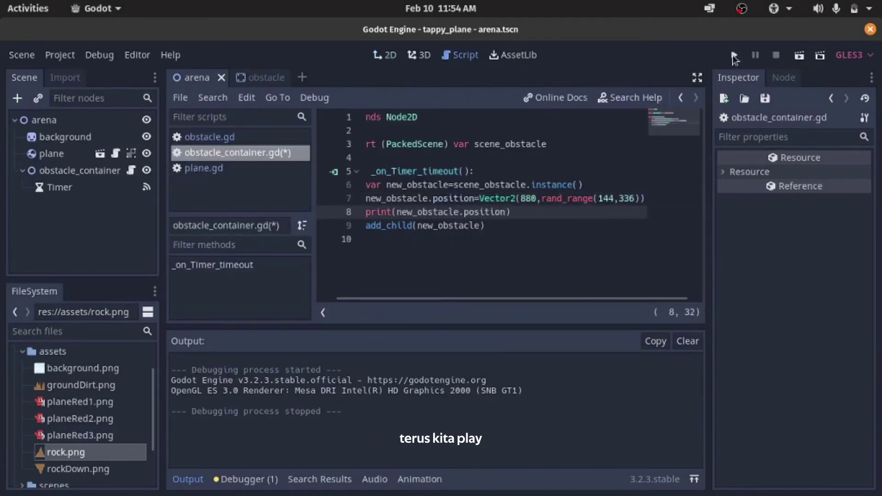
{"action": "left_click", "coordinate": [735, 55]}
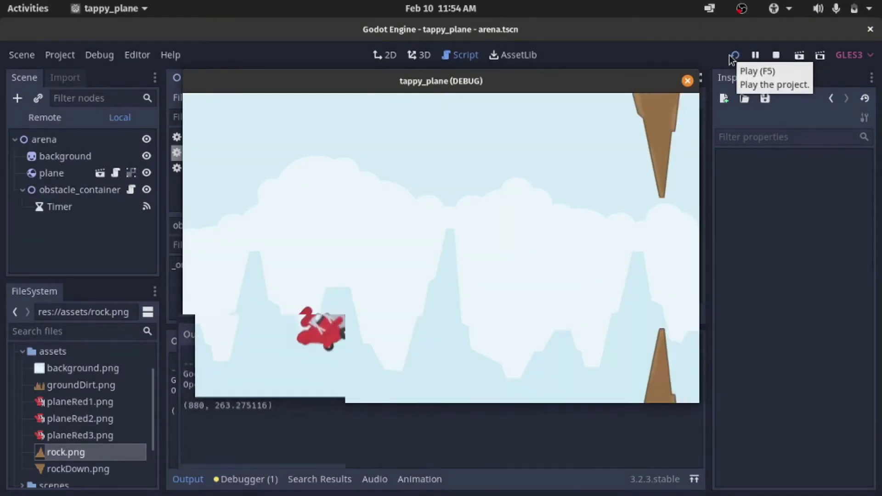
{"action": "key", "text": "space"}
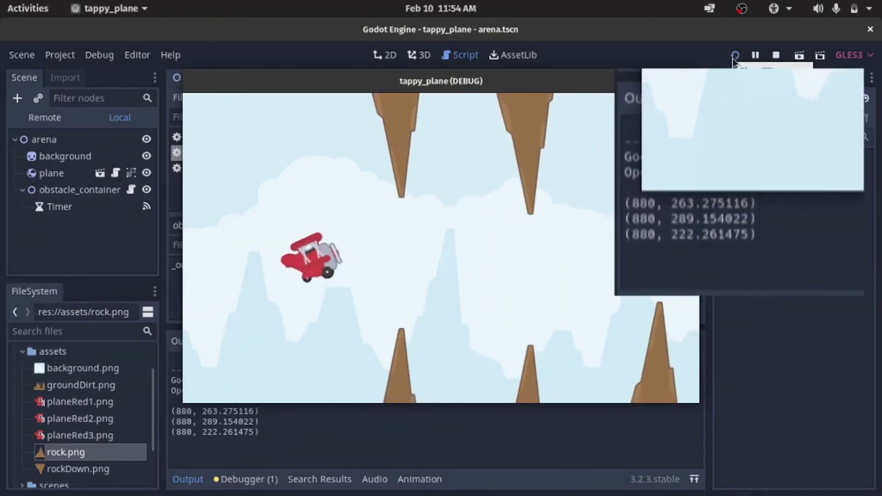
{"action": "key", "text": "space"}
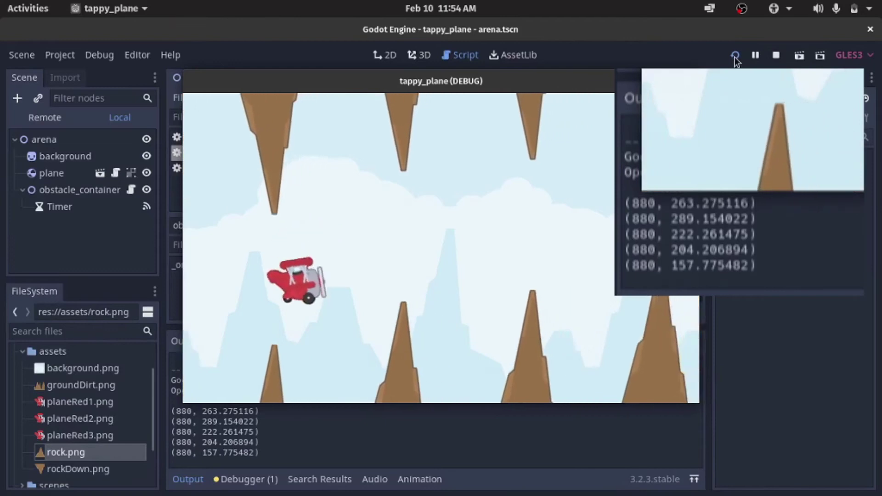
- Restart the game twice, noting spawns repeat starting at 880, 263.275116
{"action": "left_click", "coordinate": [735, 55]}
{"action": "key", "text": "space"}
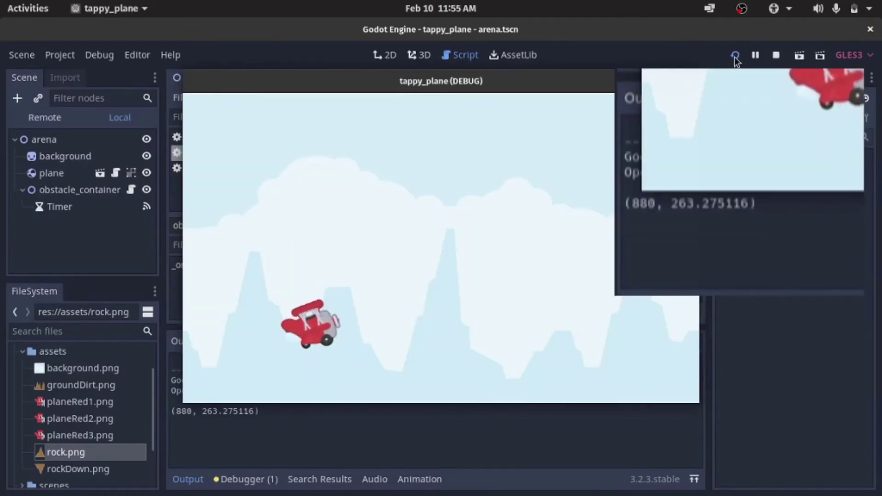
{"action": "key", "text": "space"}
{"action": "key", "text": "space"}
{"action": "key", "text": "F8"}
{"action": "left_click", "coordinate": [736, 58]}
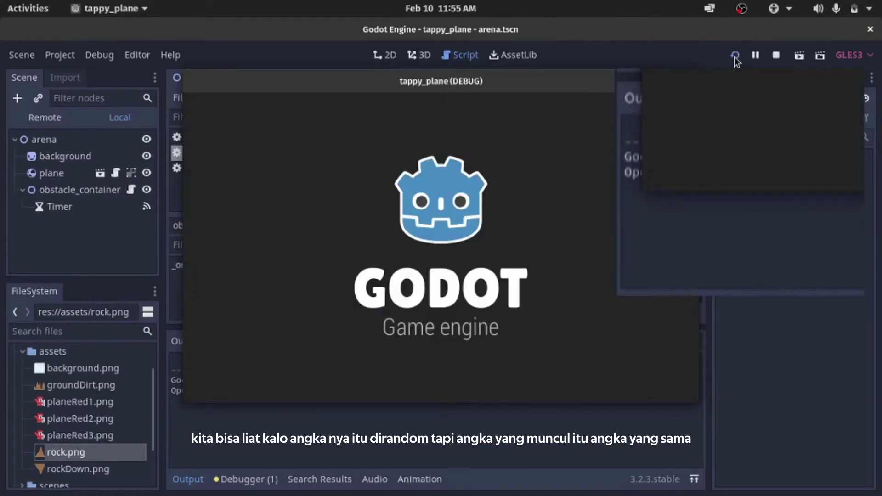
{"action": "key", "text": "space"}
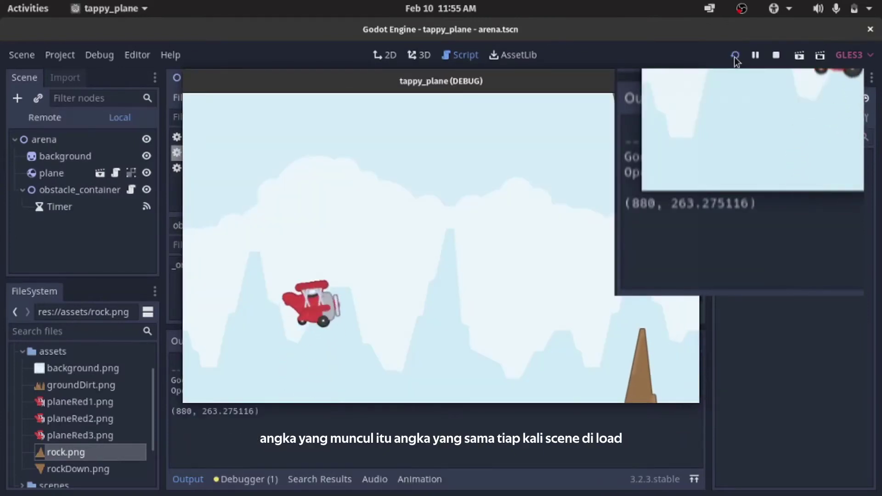
{"action": "key", "text": "space"}
{"action": "key", "text": "space"}
{"action": "key", "text": "space"}
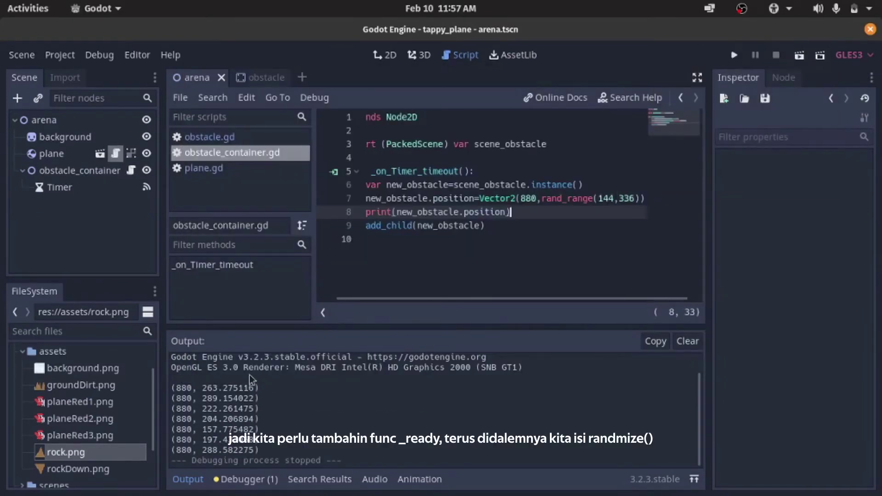
- Add a _ready() function calling randomize() above _on_Timer_timeout
{"action": "left_click", "coordinate": [188, 480]}
{"action": "left_click", "coordinate": [516, 201]}
{"action": "key", "text": "Up"}
{"action": "key", "text": "Up"}
{"action": "key", "text": "Up"}
{"action": "key", "text": "End"}
{"action": "key", "text": "Return"}
{"action": "key", "text": "Return"}
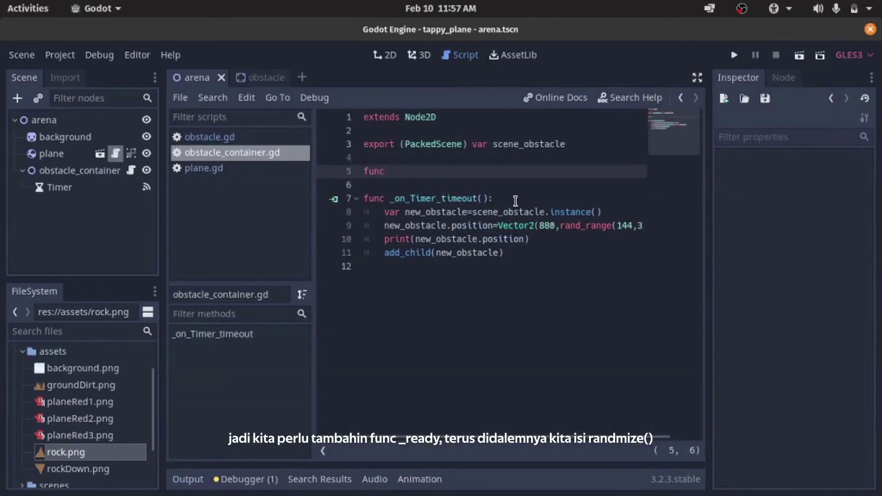
{"action": "key", "text": "Return"}
{"action": "type", "text": "randomize()"}
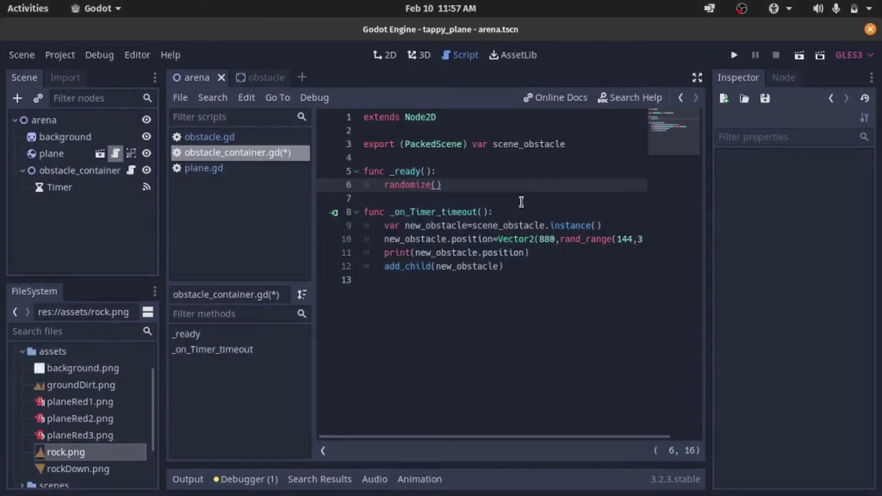
- Run the game with randomized spawning and fly the plane through the rocks
{"action": "left_click", "coordinate": [734, 56]}
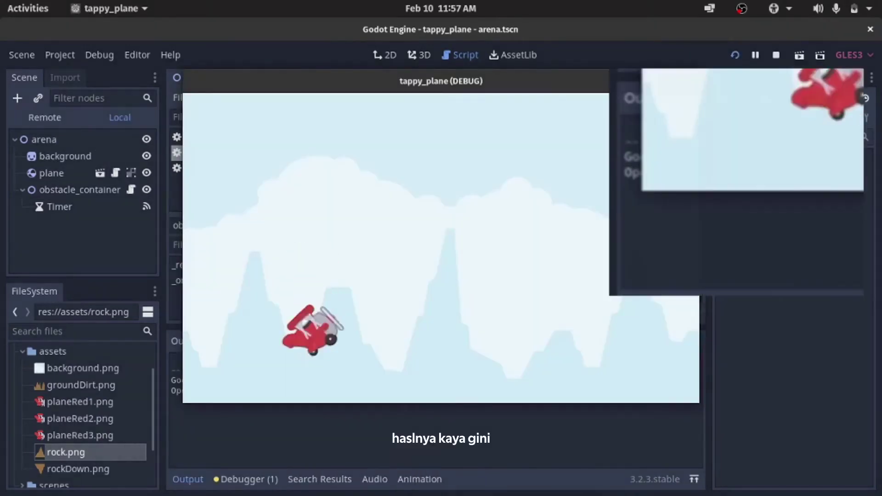
{"action": "key", "text": "space"}
{"action": "key", "text": "space"}
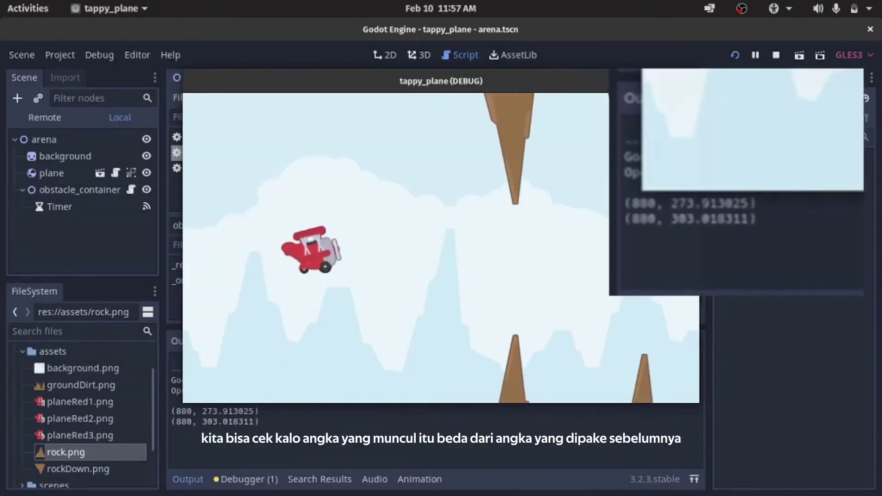
{"action": "key", "text": "space"}
{"action": "key", "text": "space"}
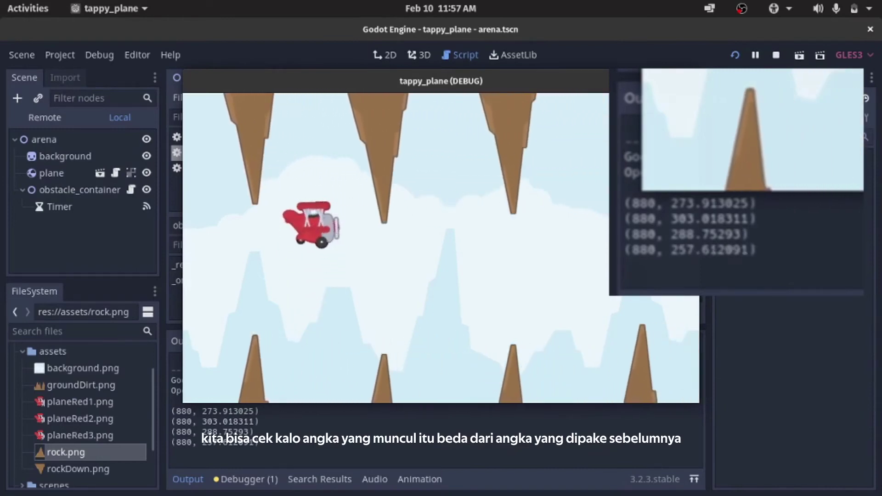
{"action": "key", "text": "space"}
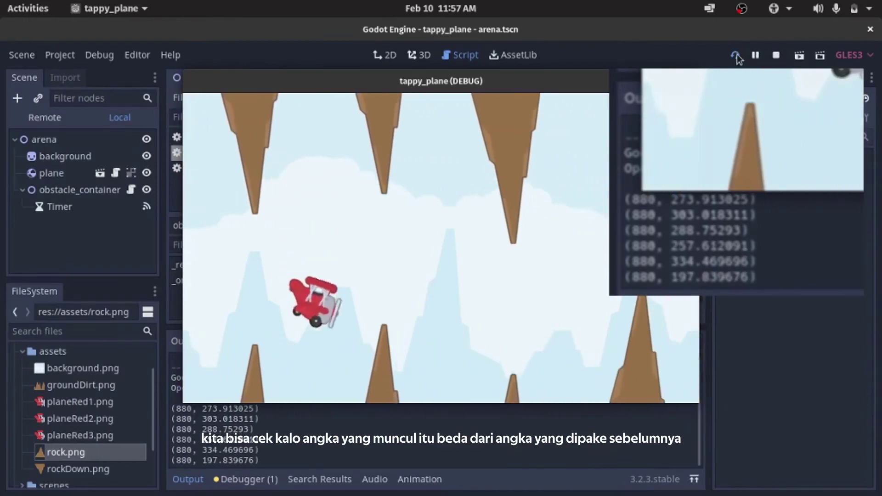
{"action": "key", "text": "space"}
- Restart the game twice, confirming spawn heights differ, e.g. 880, 208.626999 and 880, 329.408539
{"action": "left_click", "coordinate": [736, 55]}
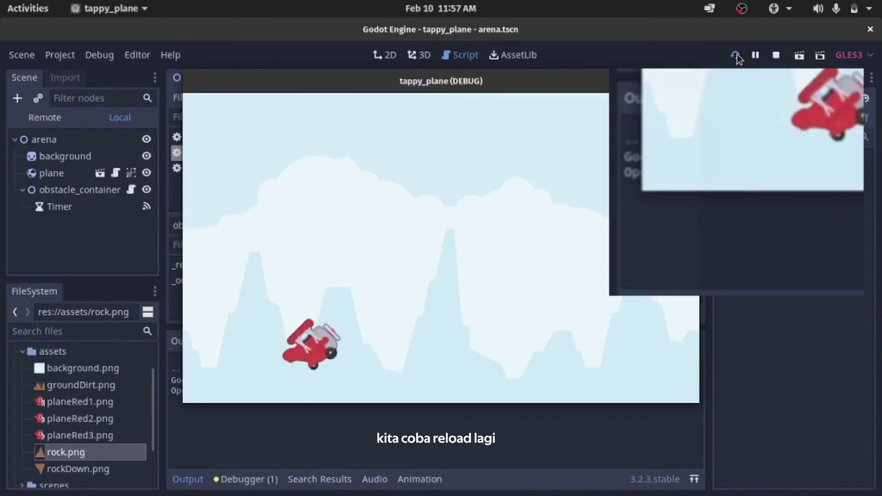
{"action": "key", "text": "space"}
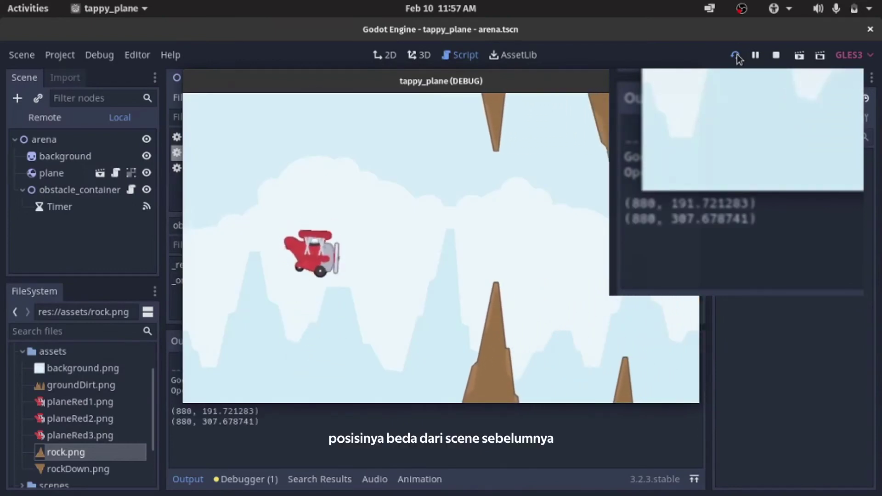
{"action": "key", "text": "space"}
{"action": "key", "text": "space"}
{"action": "key", "text": "space"}
{"action": "left_click", "coordinate": [736, 55]}
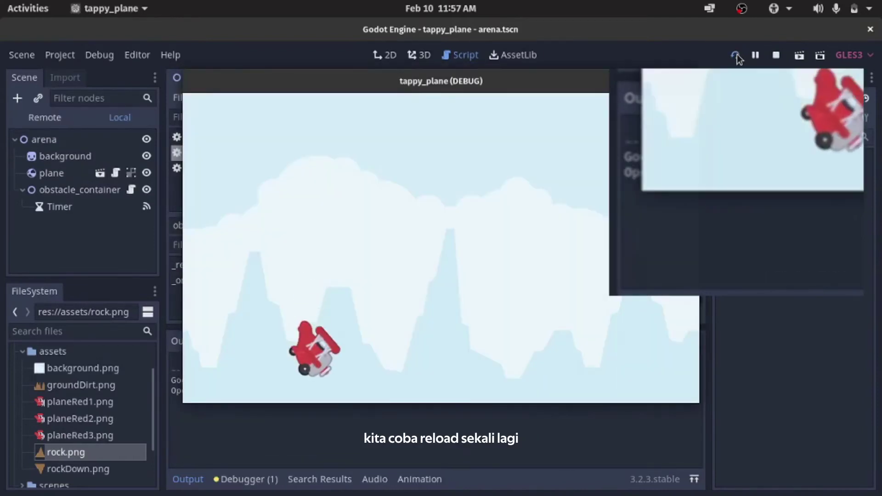
{"action": "key", "text": "space"}
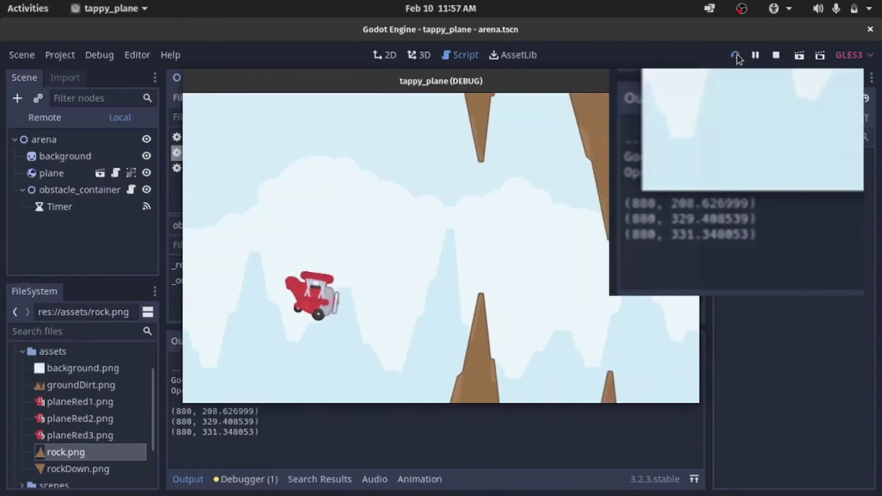
{"action": "key", "text": "space"}
{"action": "key", "text": "space"}
{"action": "key", "text": "space"}
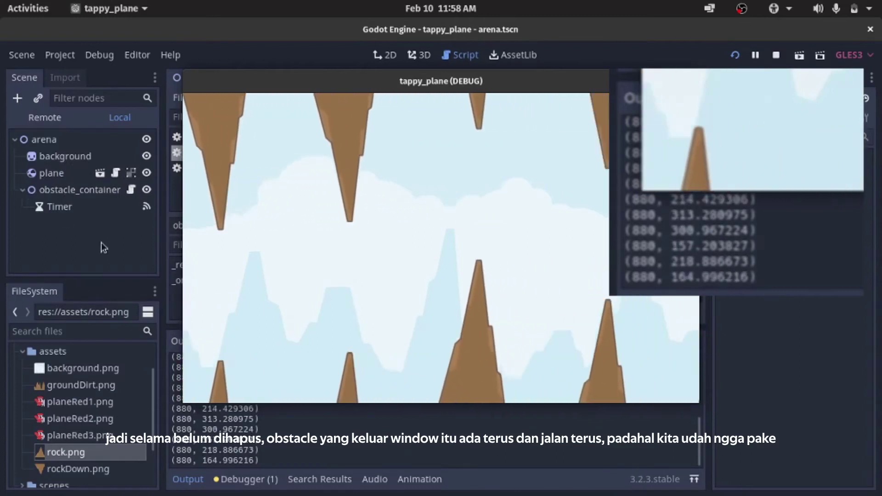
- Stop the running game and delete the position print line from the script
{"action": "left_click", "coordinate": [777, 56]}
{"action": "left_click", "coordinate": [577, 252]}
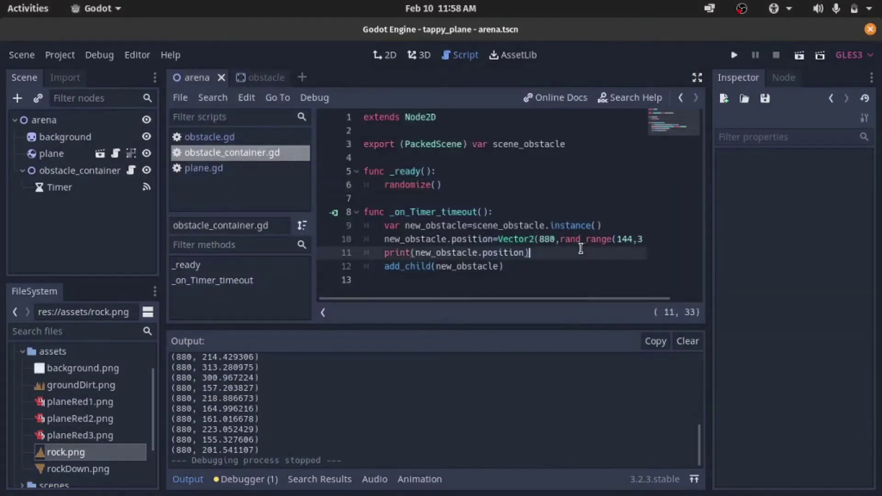
{"action": "key", "text": "ctrl+shift+k"}
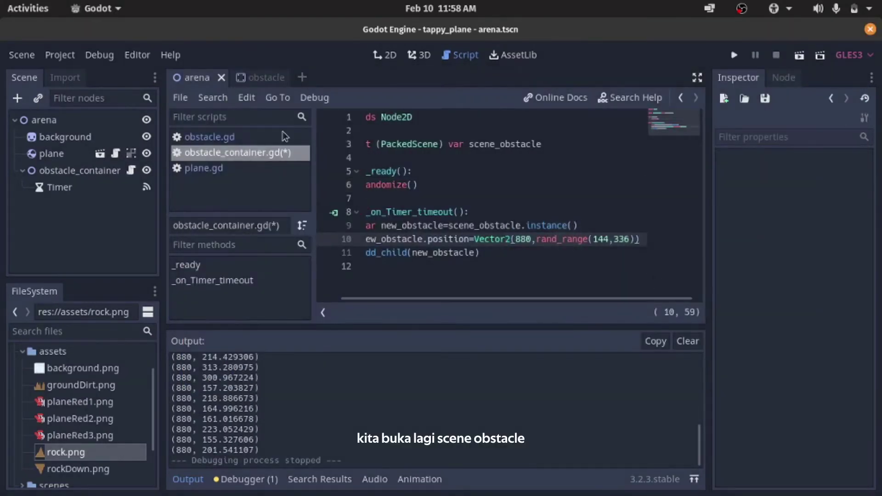
- Add a VisibilityNotifier2D to the obstacle and connect screen_exited to print "out of screen"
{"action": "left_click", "coordinate": [251, 78]}
{"action": "left_click", "coordinate": [17, 98]}
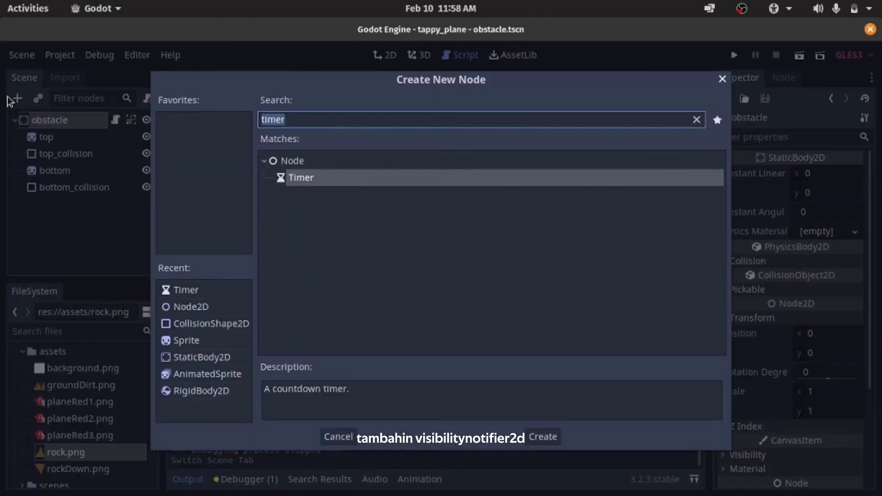
{"action": "type", "text": "visi"}
{"action": "key", "text": "Return"}
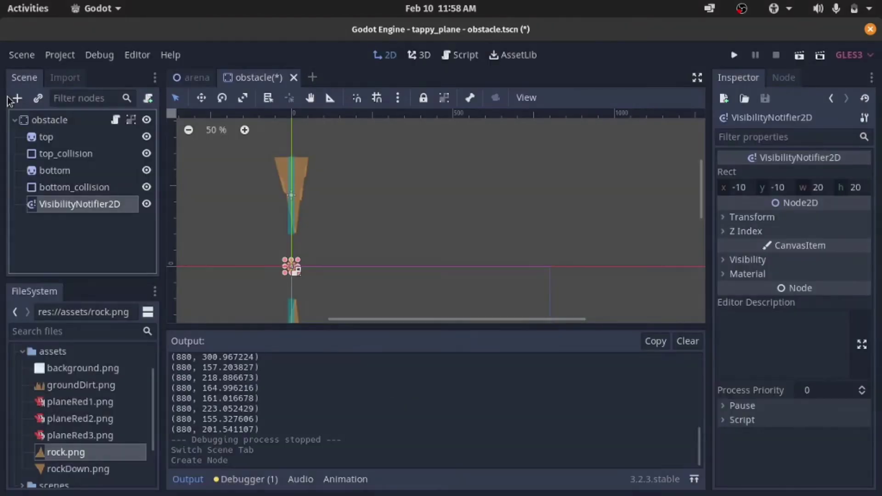
{"action": "left_click", "coordinate": [789, 78]}
{"action": "double_click", "coordinate": [788, 153]}
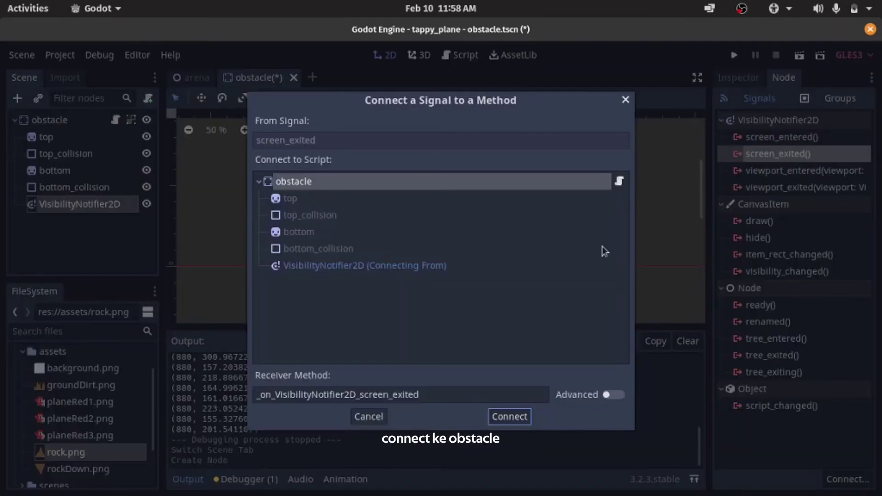
{"action": "left_click", "coordinate": [510, 417]}
{"action": "type", "text": "print(\"out of screen"}
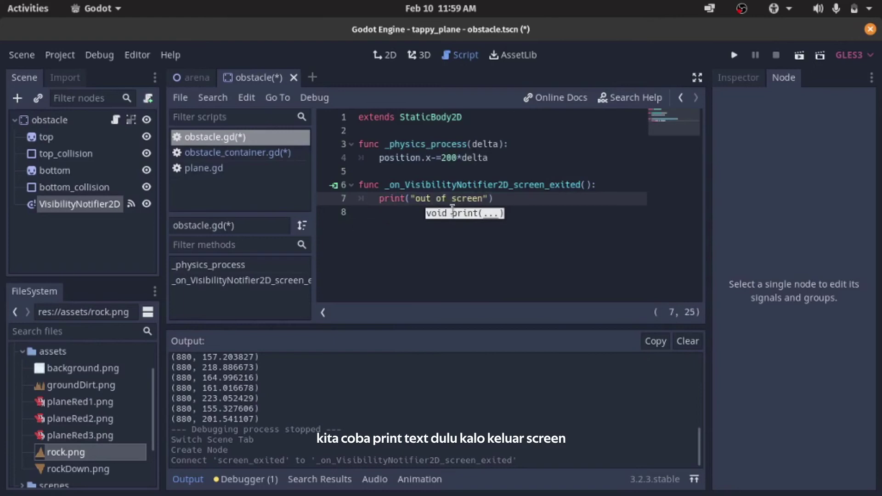
- Run the game twice, flapping the plane with space between the scrolling rocks
{"action": "left_click", "coordinate": [734, 55]}
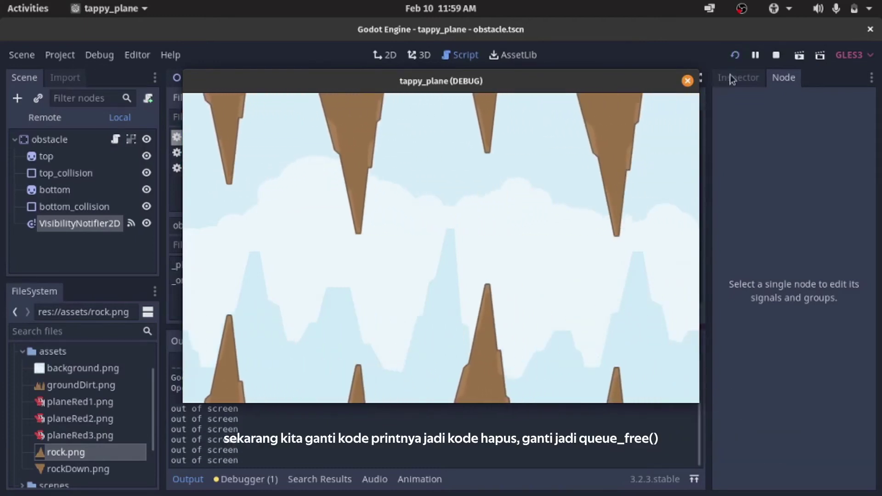
{"action": "left_click", "coordinate": [777, 55]}
{"action": "type", "text": "queue_free()"}
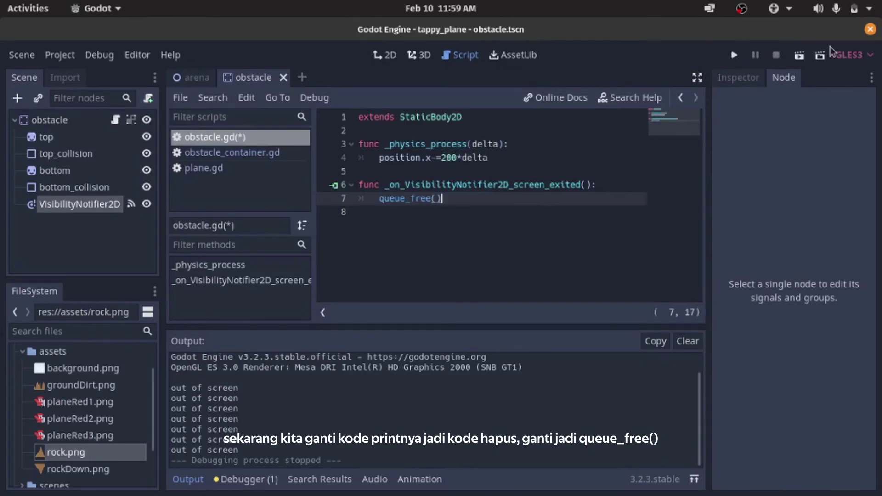
{"action": "left_click", "coordinate": [735, 55]}
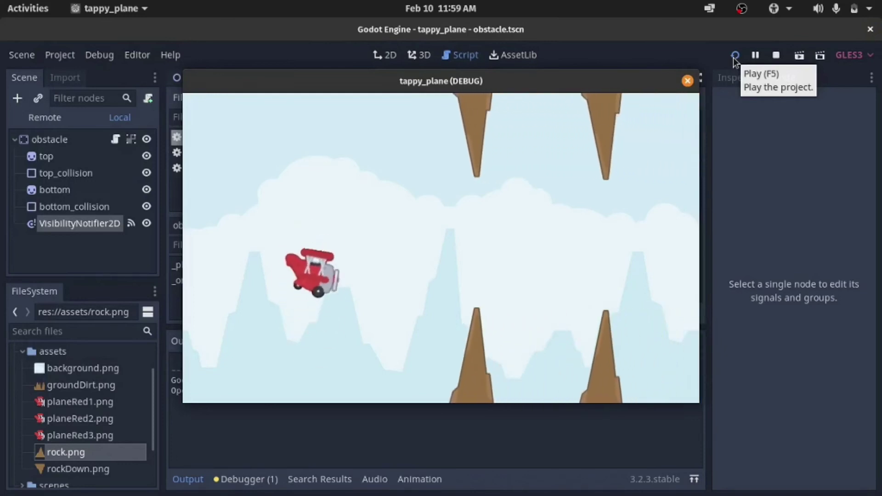
{"action": "key", "text": "space"}
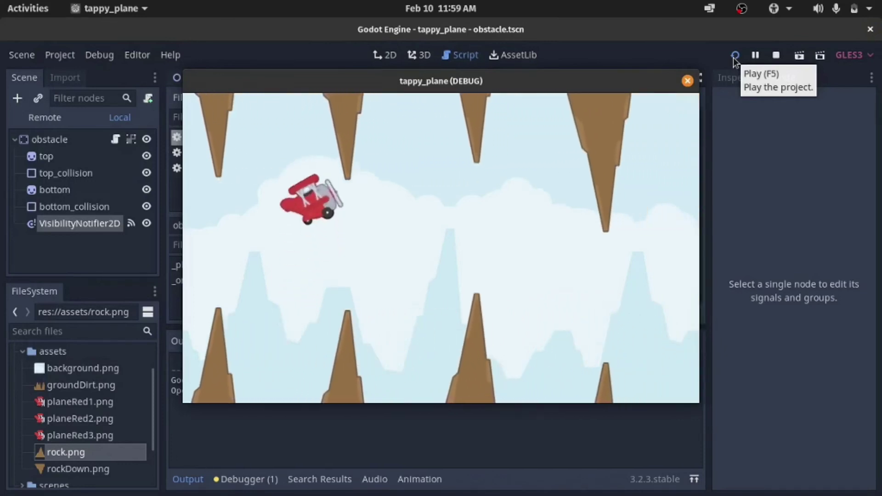
{"action": "key", "text": "space"}
{"action": "key", "text": "space"}
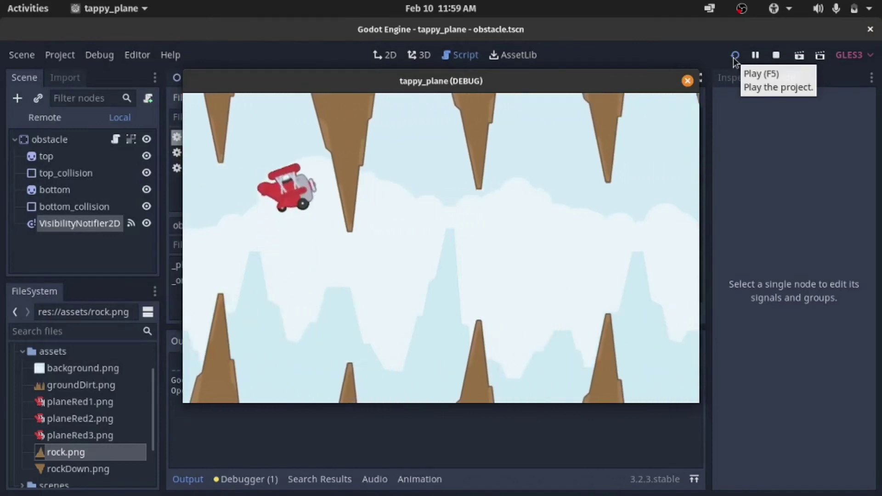
{"action": "key", "text": "space"}
{"action": "key", "text": "space"}
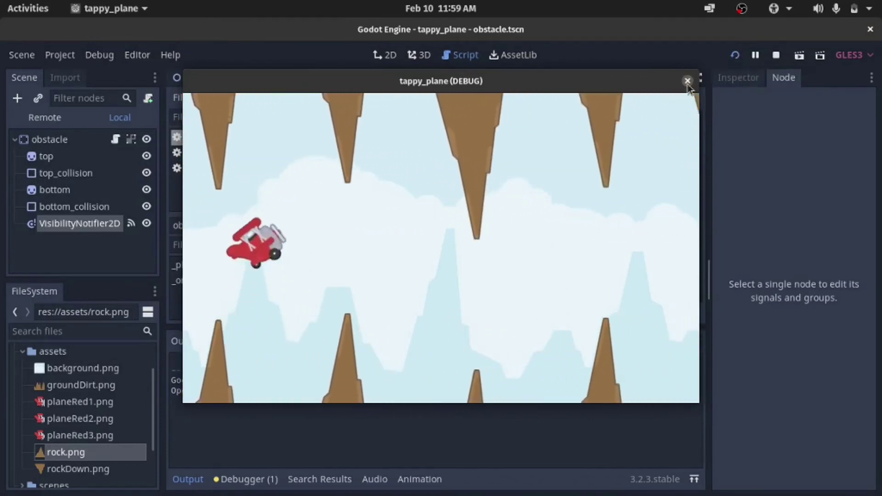
{"action": "left_click", "coordinate": [687, 81]}
- In the obstacle scene, move the VisibilityNotifier2D far to the left of the rocks
{"action": "left_click", "coordinate": [384, 55]}
{"action": "scroll", "coordinate": [285, 280], "scroll_direction": "up", "scroll_amount": 2}
{"action": "left_click", "coordinate": [306, 250]}
{"action": "middle_click_drag", "start_coordinate": [305, 250], "coordinate": [437, 191]}
{"action": "scroll", "coordinate": [437, 191], "scroll_direction": "down", "scroll_amount": 1}
{"action": "left_click_drag", "start_coordinate": [425, 219], "coordinate": [227, 216]}
{"action": "scroll", "coordinate": [538, 199], "scroll_direction": "down", "scroll_amount": 3}
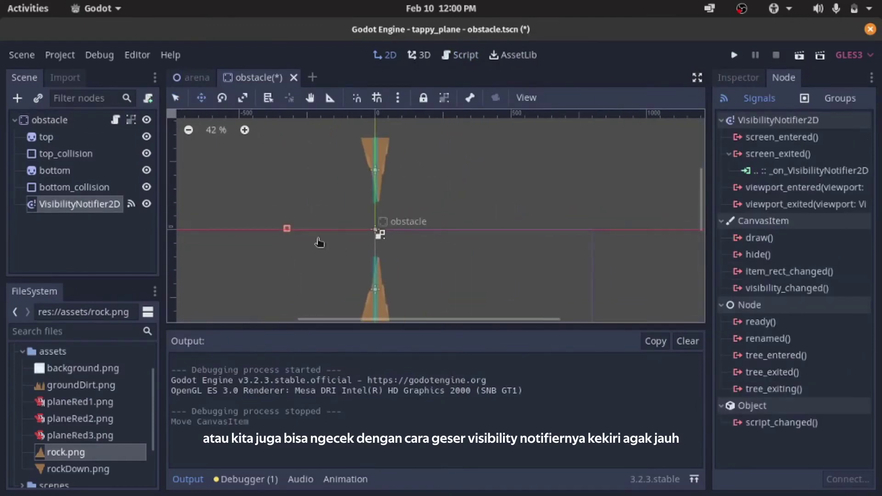
- Run the game to test the shifted notifier, keeping the plane airborne, then stop it
{"action": "left_click", "coordinate": [735, 55]}
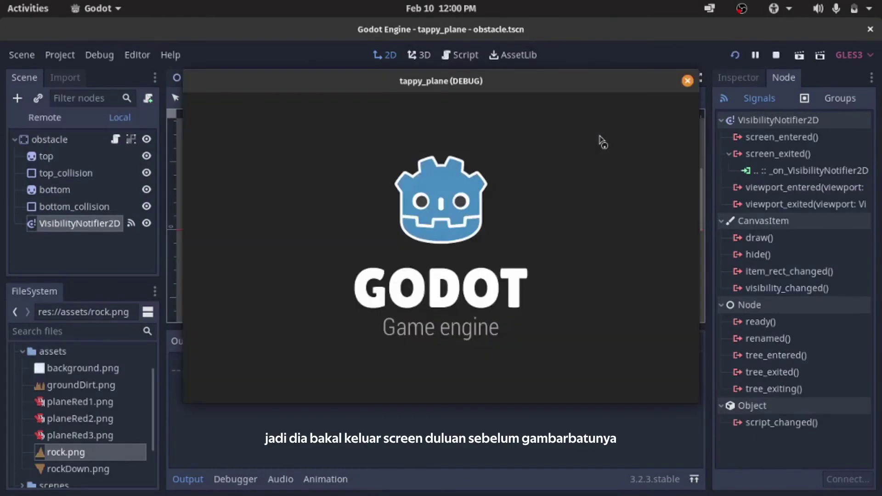
{"action": "left_click", "coordinate": [603, 143]}
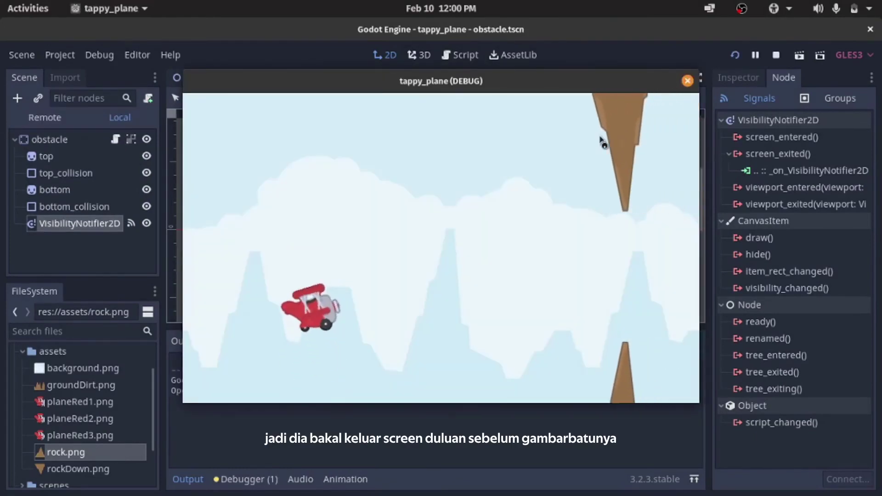
{"action": "left_click", "coordinate": [603, 143]}
{"action": "left_click", "coordinate": [603, 143]}
{"action": "left_click", "coordinate": [603, 143]}
{"action": "left_click", "coordinate": [603, 142]}
{"action": "left_click", "coordinate": [603, 142]}
{"action": "left_click", "coordinate": [603, 142]}
{"action": "left_click", "coordinate": [603, 143]}
{"action": "left_click", "coordinate": [668, 112]}
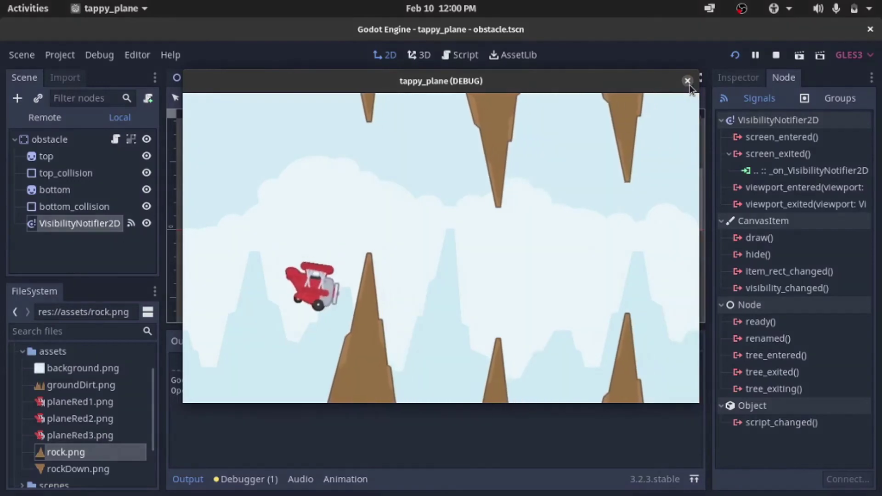
{"action": "left_click", "coordinate": [688, 83]}
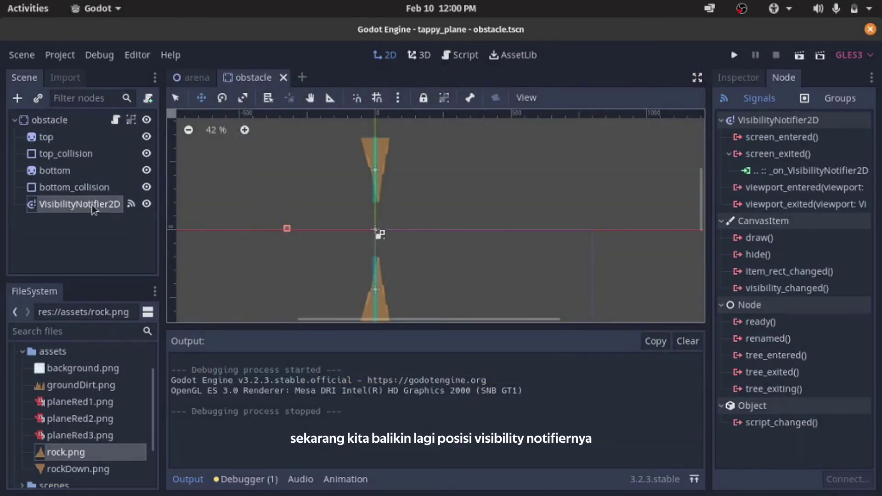
- Reset the VisibilityNotifier2D position to 0, 0 and open a new empty scene
{"action": "left_click", "coordinate": [738, 77]}
{"action": "left_click", "coordinate": [771, 219]}
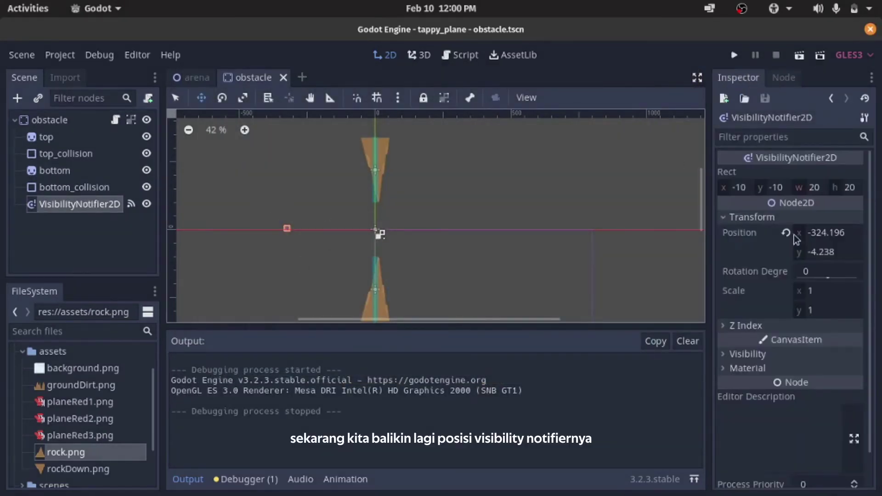
{"action": "left_click", "coordinate": [786, 233]}
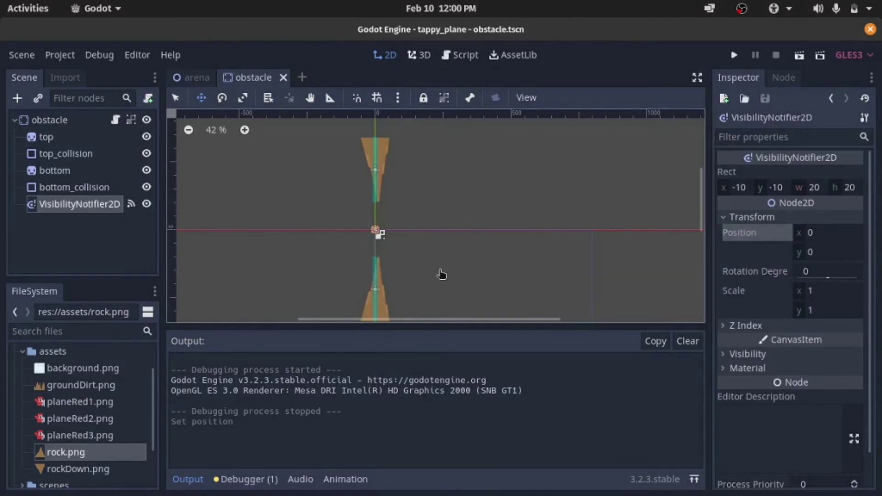
{"action": "left_click", "coordinate": [300, 77]}
- Create a StaticBody2D root node and rename it ground
{"action": "left_click", "coordinate": [128, 195]}
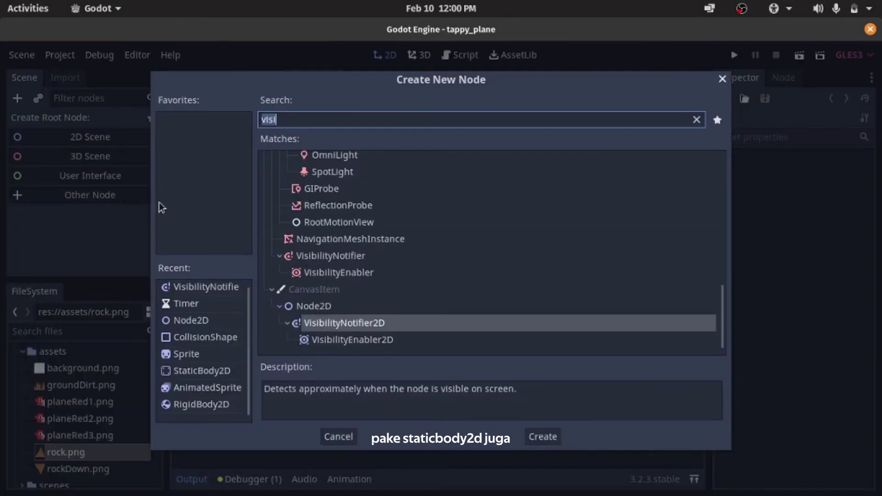
{"action": "type", "text": "stat"}
{"action": "key", "text": "Return"}
{"action": "double_click", "coordinate": [88, 120]}
{"action": "type", "text": "nd"}
{"action": "key", "text": "Return"}
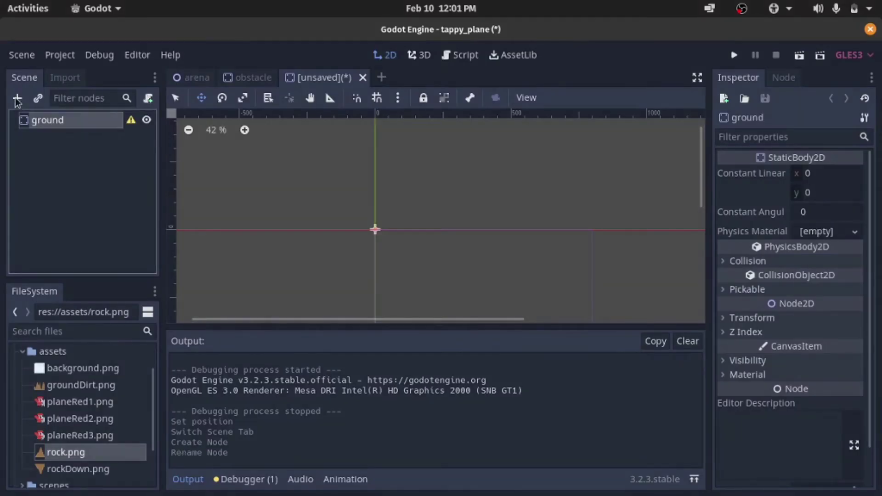
- Nest a ParallaxBackground, a ParallaxLayer and a Sprite under ground
{"action": "left_click", "coordinate": [17, 99]}
{"action": "type", "text": "parall"}
{"action": "key", "text": "Up"}
{"action": "key", "text": "Return"}
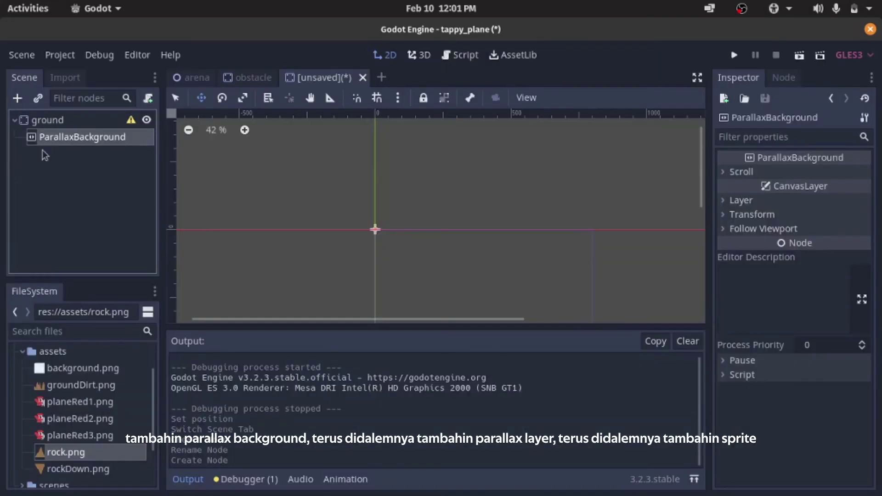
{"action": "left_click", "coordinate": [17, 98]}
{"action": "key", "text": "BackSpace"}
{"action": "key", "text": "BackSpace"}
{"action": "type", "text": "ll"}
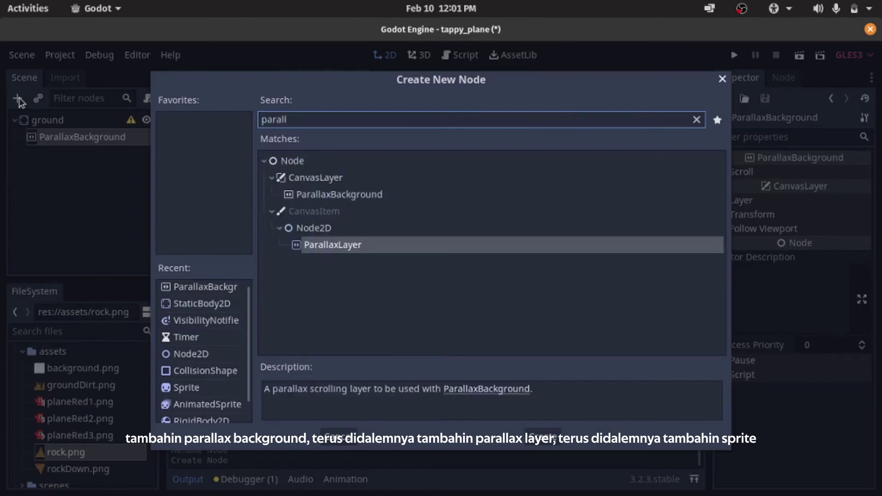
{"action": "key", "text": "Return"}
{"action": "left_click", "coordinate": [17, 98]}
{"action": "type", "text": "spr"}
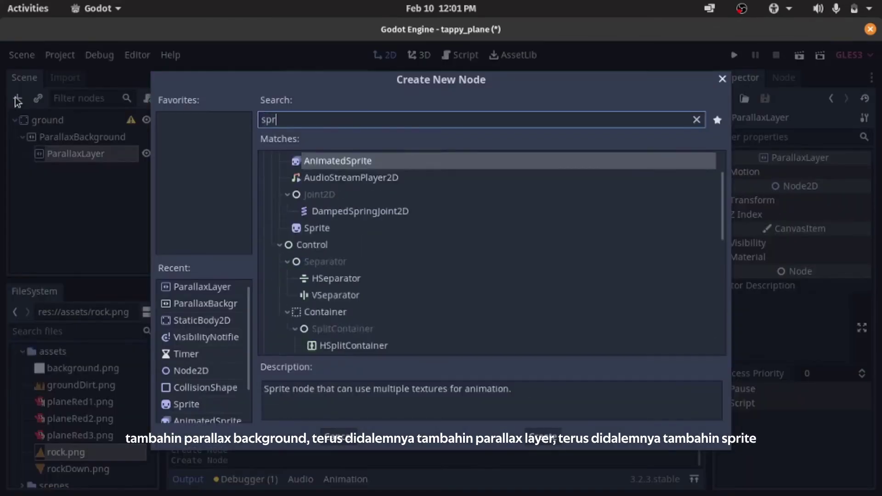
{"action": "type", "text": "ite"}
{"action": "key", "text": "Return"}
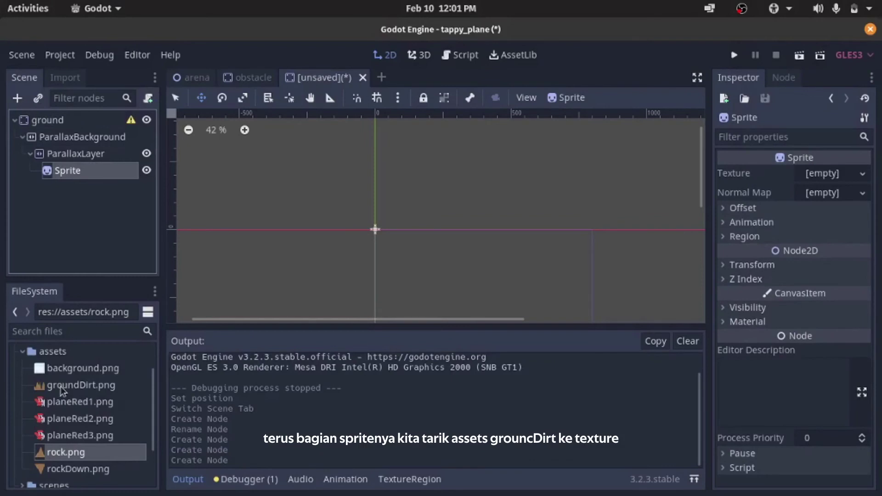
{"action": "left_click", "coordinate": [57, 390]}
- Give the Sprite the groundDirt.png texture and turn off Offset > Centered
{"action": "left_click_drag", "start_coordinate": [138, 396], "coordinate": [851, 244]}
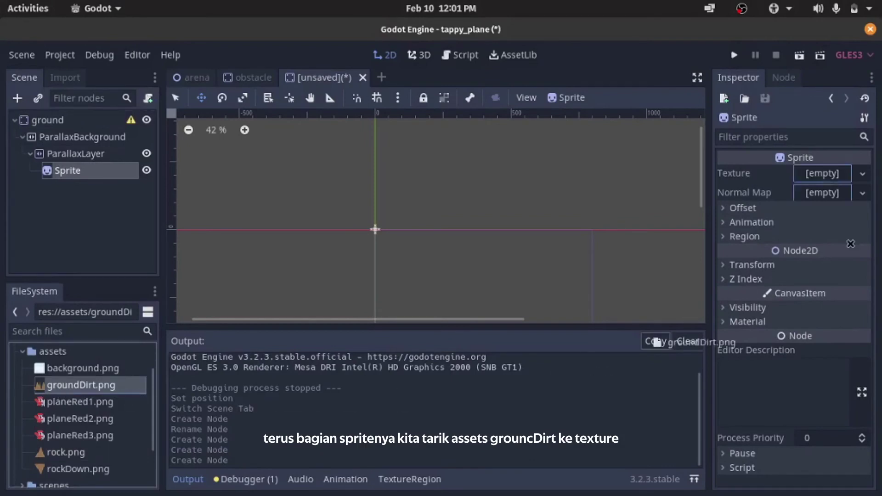
{"action": "left_click_drag", "start_coordinate": [831, 183], "coordinate": [832, 183]}
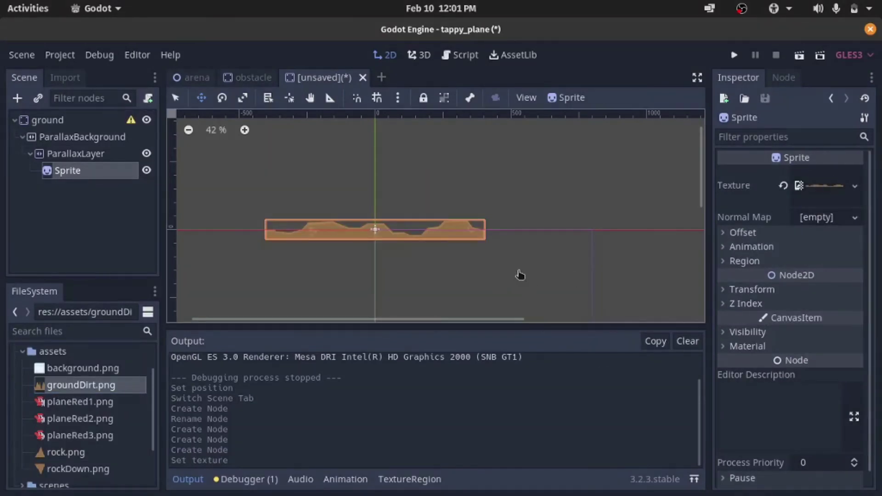
{"action": "left_click", "coordinate": [741, 234]}
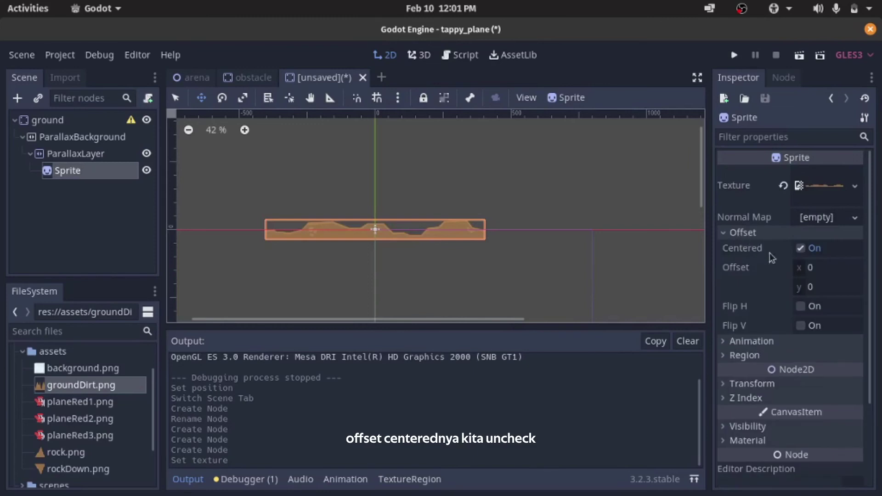
{"action": "left_click", "coordinate": [801, 248]}
{"action": "left_click", "coordinate": [825, 186]}
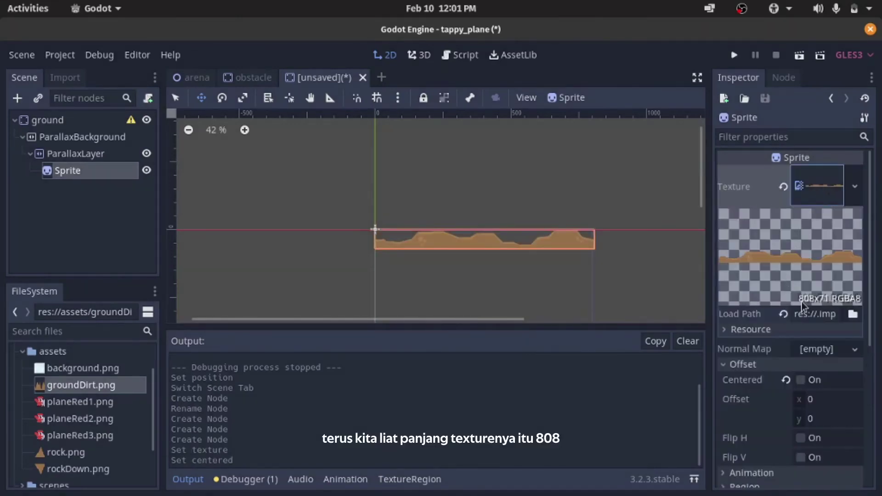
- Set the ParallaxLayer's Motion Mirroring x to 808
{"action": "left_click", "coordinate": [108, 156]}
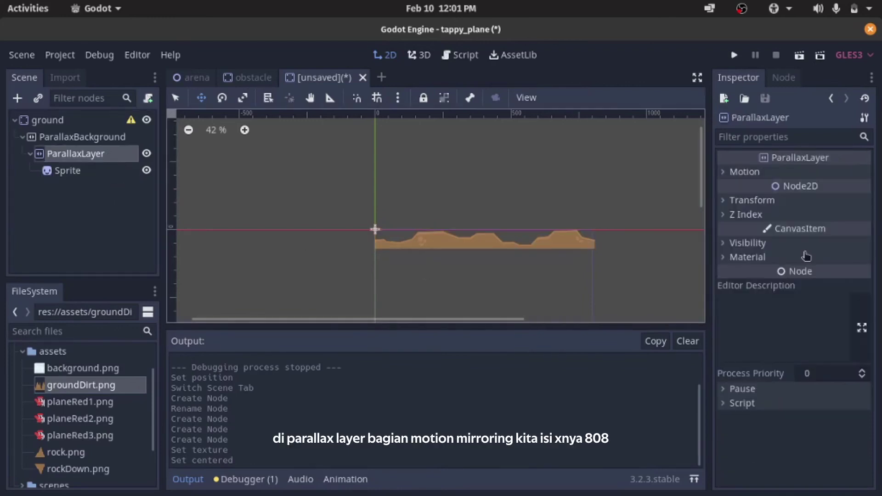
{"action": "left_click", "coordinate": [748, 173]}
{"action": "left_click", "coordinate": [817, 266]}
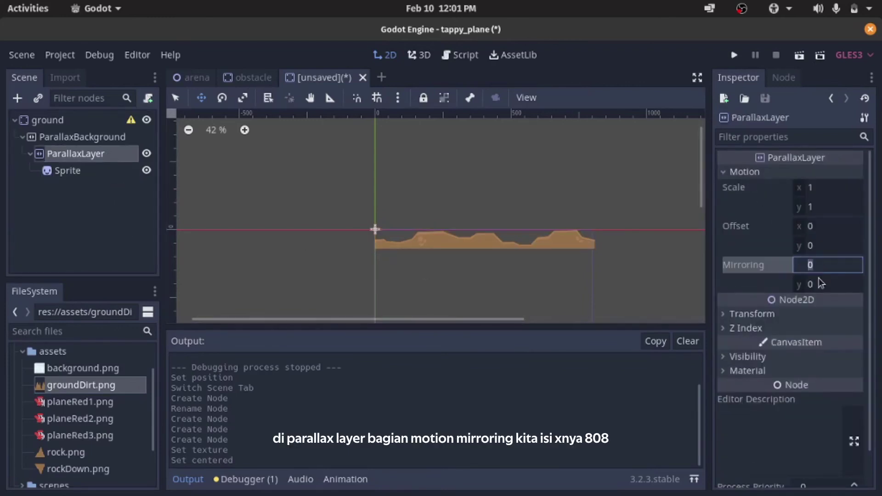
{"action": "type", "text": "808"}
{"action": "key", "text": "Return"}
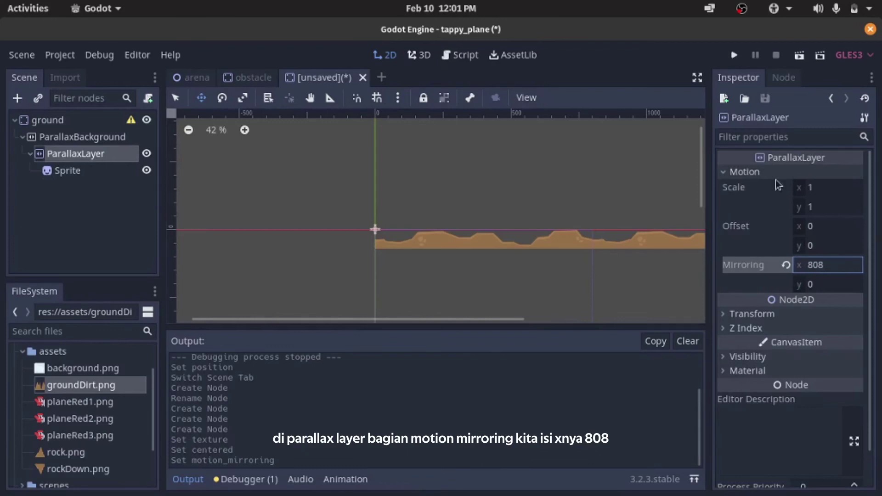
{"action": "left_click", "coordinate": [32, 123]}
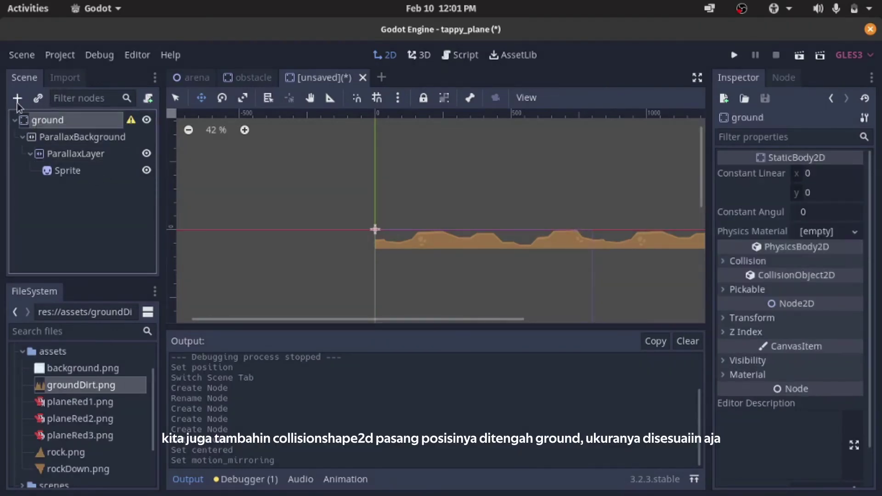
- Add a CollisionShape2D under ground with a new RectangleShape2D
{"action": "left_click", "coordinate": [17, 99]}
{"action": "type", "text": "coll"}
{"action": "key", "text": "Down"}
{"action": "key", "text": "Return"}
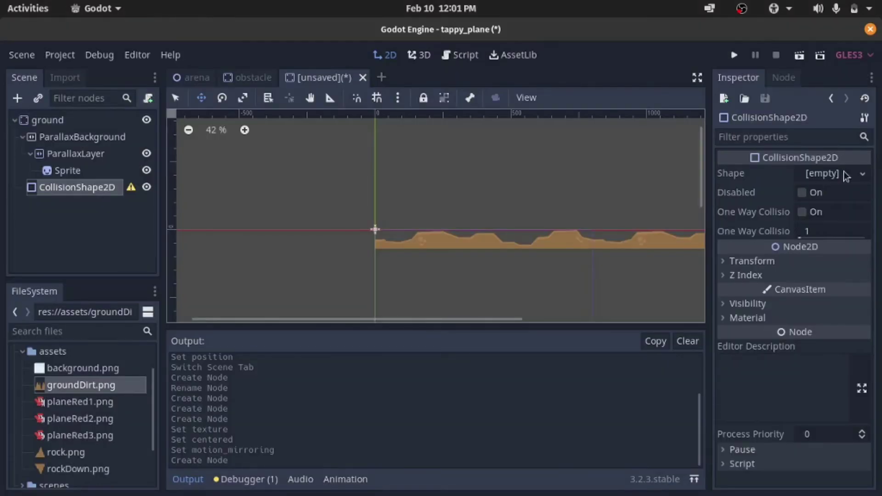
{"action": "left_click", "coordinate": [845, 175]}
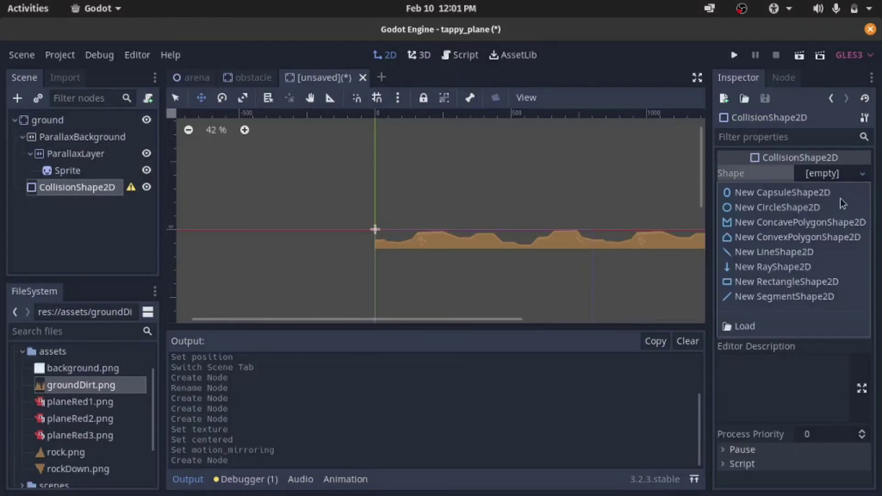
{"action": "left_click", "coordinate": [789, 284]}
- Set the rectangle extents to 400 by 15 and position to 400, 50, then save
{"action": "left_click", "coordinate": [822, 278]}
{"action": "key", "text": "Return"}
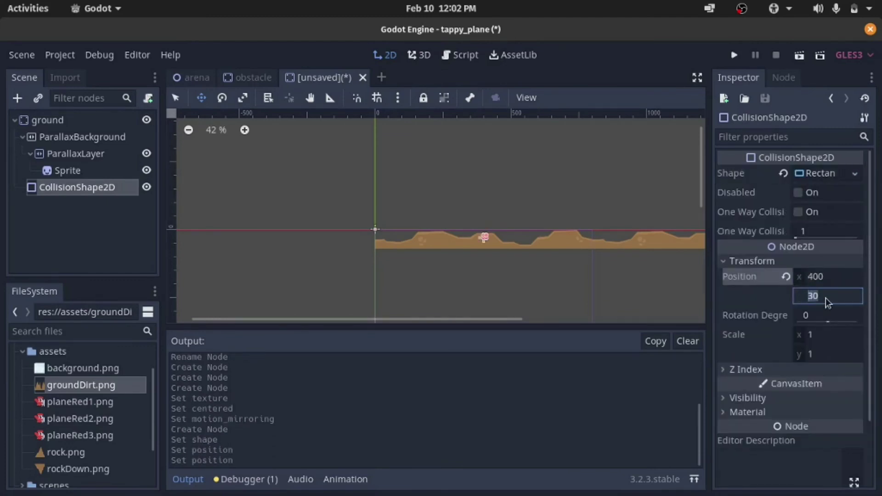
{"action": "left_click", "coordinate": [823, 174]}
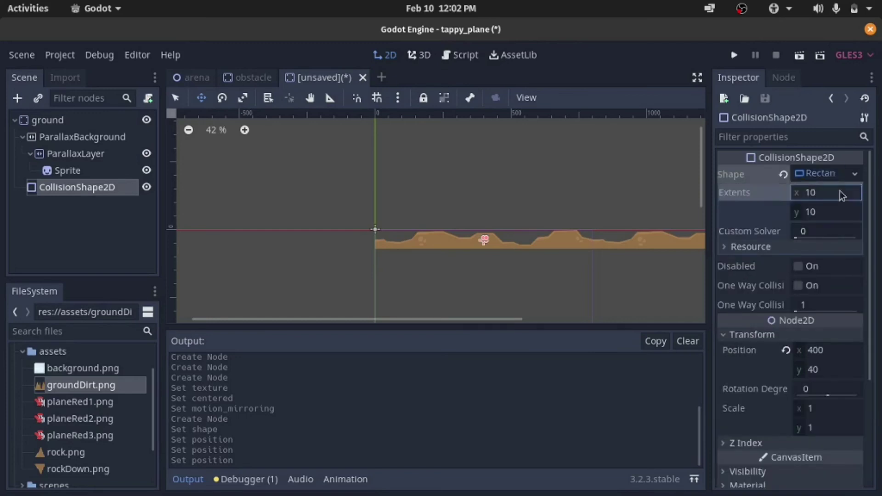
{"action": "left_click", "coordinate": [823, 205]}
{"action": "type", "text": "1"}
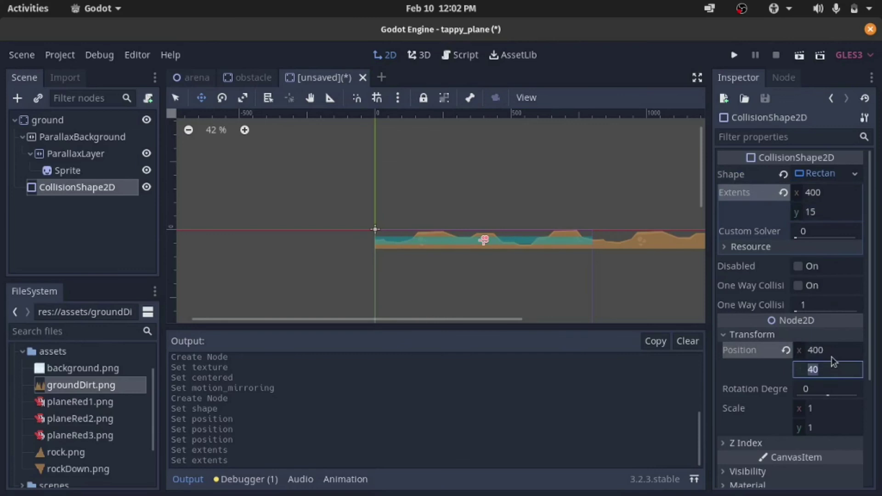
{"action": "key", "text": "Return"}
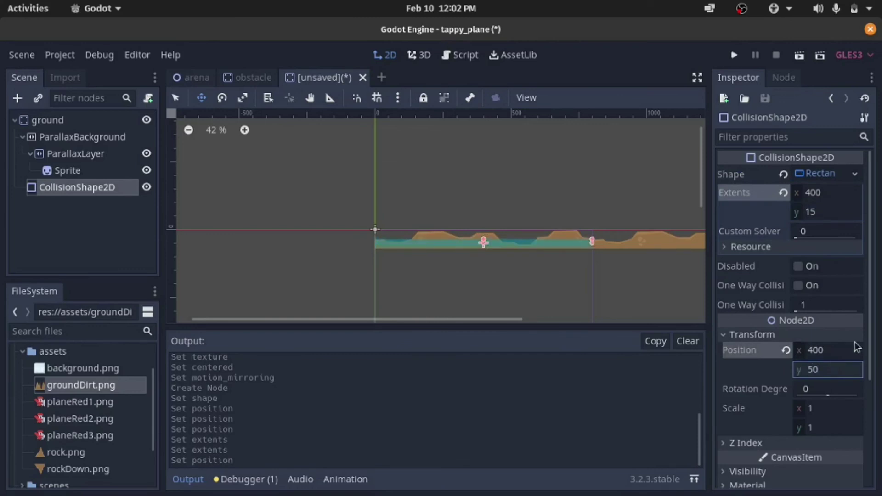
{"action": "left_click", "coordinate": [107, 120]}
{"action": "key", "text": "ctrl+s"}
- Save the scene as ground.tscn and attach a new ground.gd script
{"action": "left_click", "coordinate": [552, 426]}
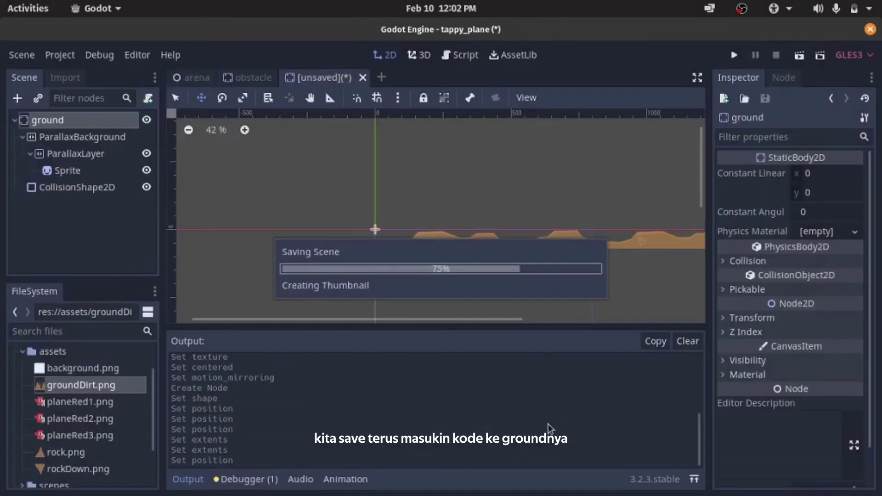
{"action": "left_click", "coordinate": [148, 99]}
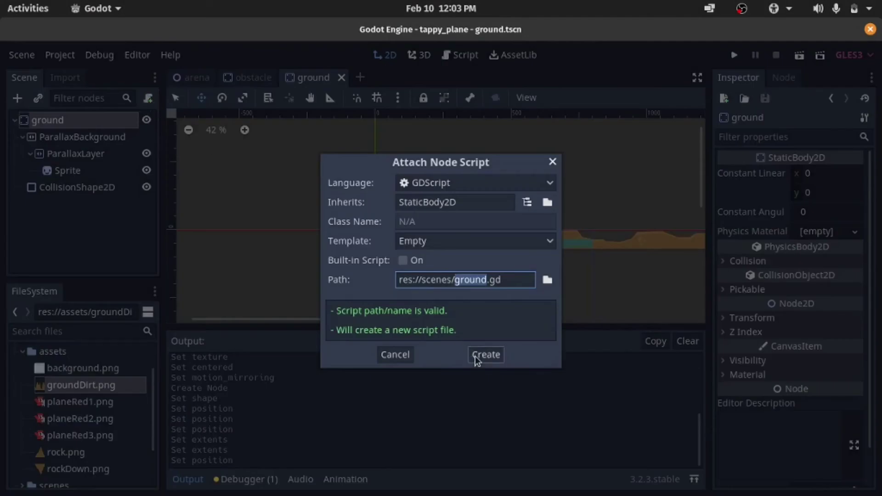
{"action": "left_click", "coordinate": [477, 361]}
- In _physics_process, write $ParallaxBackground/ParallaxLayer.motion_offset.x -= 200*delta
{"action": "type", "text": "_physics_process(delta):"}
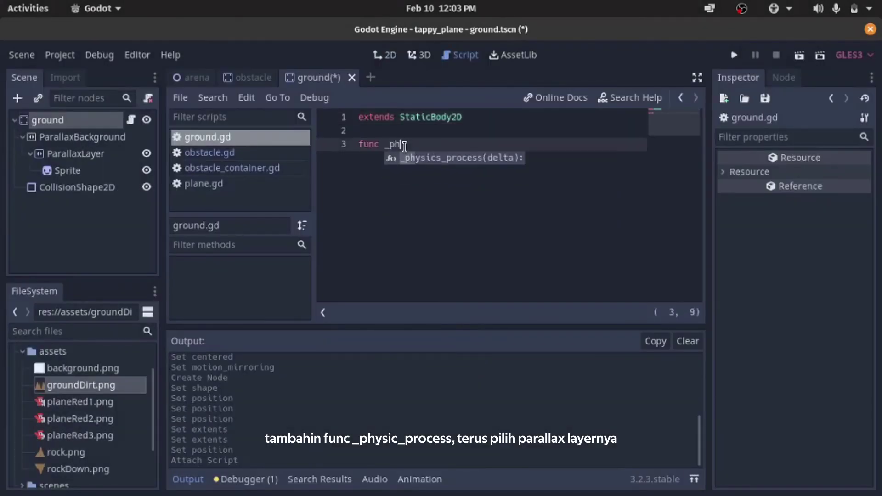
{"action": "key", "text": "Return"}
{"action": "key", "text": "Return"}
{"action": "type", "text": "Par"}
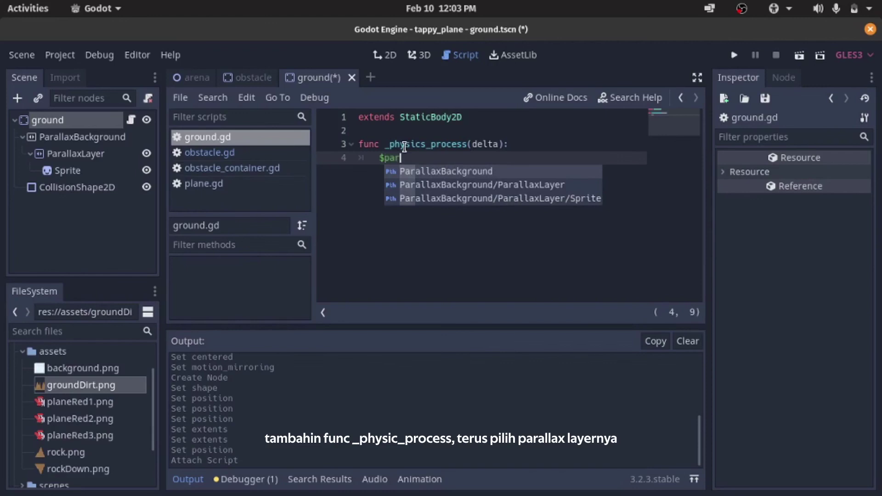
{"action": "key", "text": "Down"}
{"action": "key", "text": "Return"}
{"action": "type", "text": "mot"}
{"action": "key", "text": "Down"}
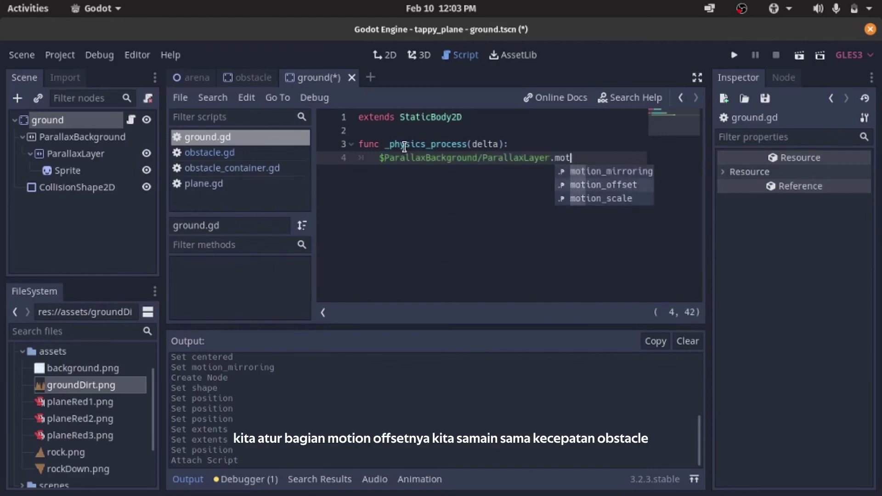
{"action": "key", "text": "Return"}
{"action": "type", "text": "=200*delta"}
- Run the ground scene, fix the motion_offset line, and run it again
{"action": "left_click", "coordinate": [799, 56]}
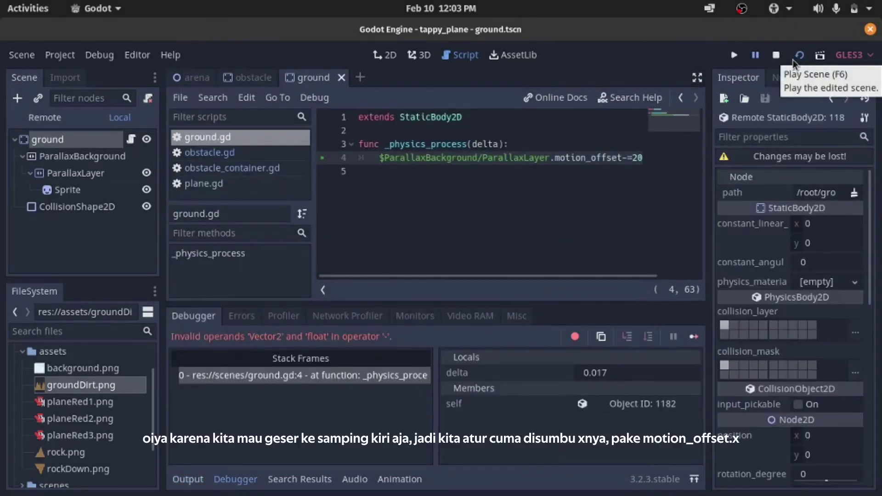
{"action": "left_click", "coordinate": [619, 158]}
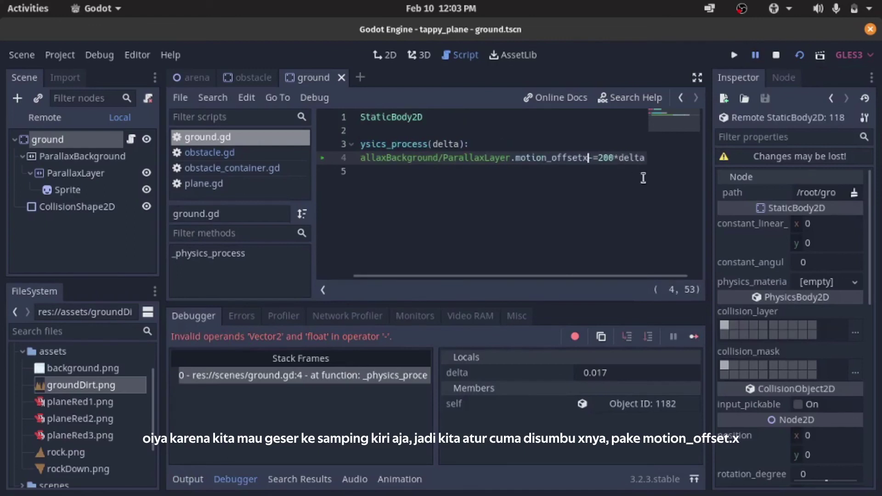
{"action": "type", "text": "."}
{"action": "left_click", "coordinate": [799, 56]}
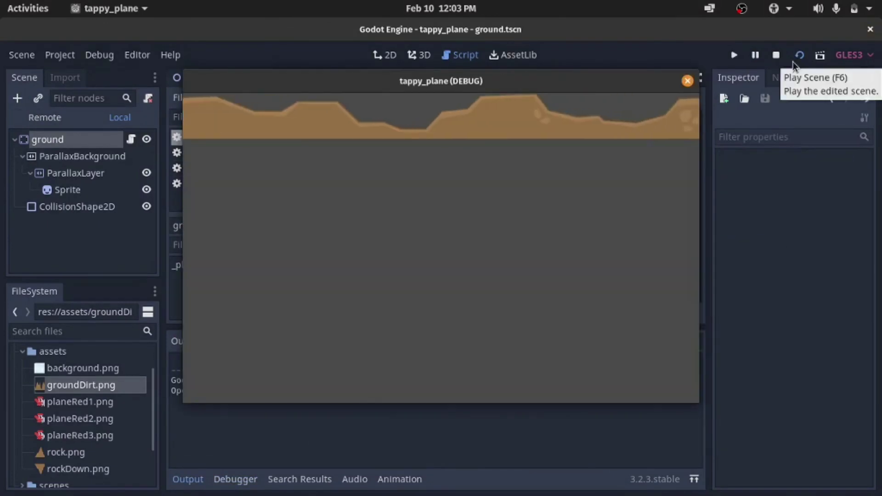
- Stop the game and instance ground.tscn under the arena root
{"action": "left_click", "coordinate": [688, 81]}
{"action": "left_click", "coordinate": [199, 79]}
{"action": "left_click", "coordinate": [88, 121]}
{"action": "left_click", "coordinate": [38, 98]}
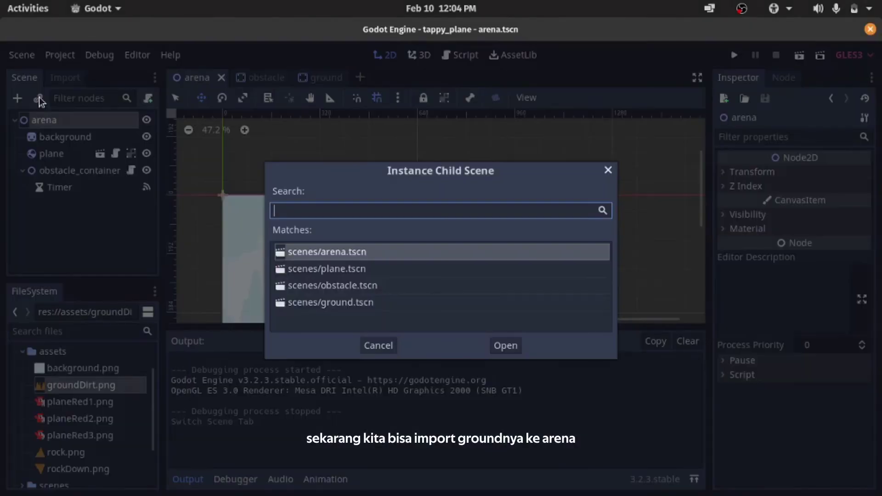
{"action": "key", "text": "Down"}
{"action": "key", "text": "Down"}
{"action": "key", "text": "Down"}
{"action": "key", "text": "Return"}
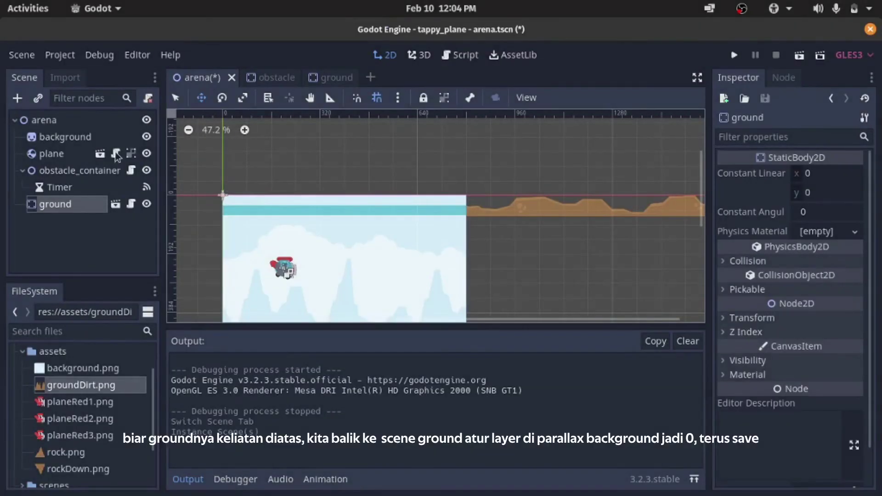
- Change the ground's ParallaxBackground Layer from -100 to 0 and save
{"action": "left_click", "coordinate": [316, 78]}
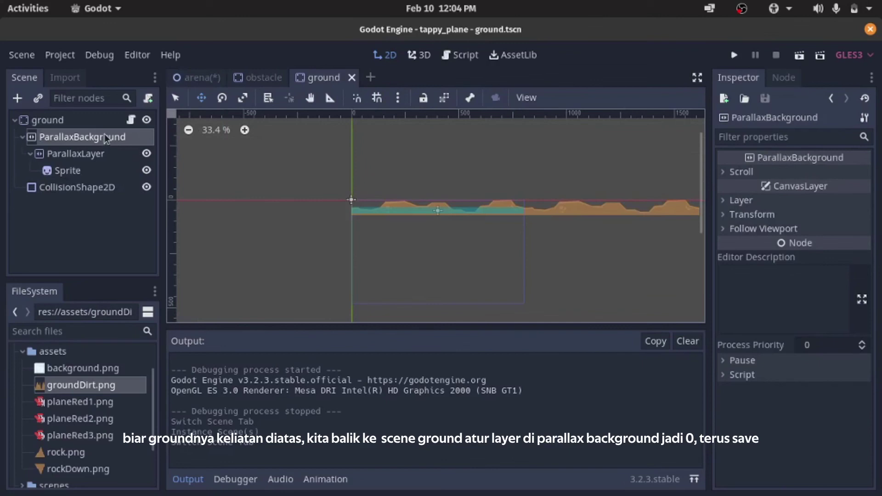
{"action": "left_click", "coordinate": [742, 202]}
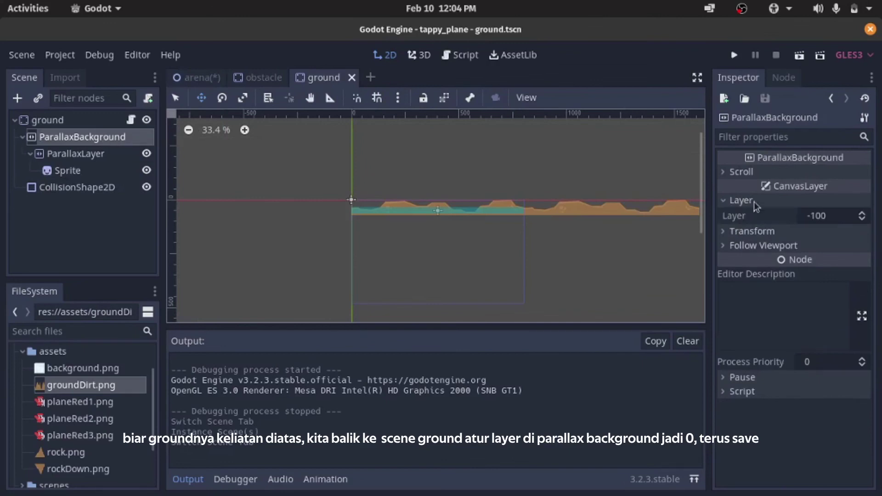
{"action": "left_click", "coordinate": [821, 220]}
{"action": "type", "text": "0"}
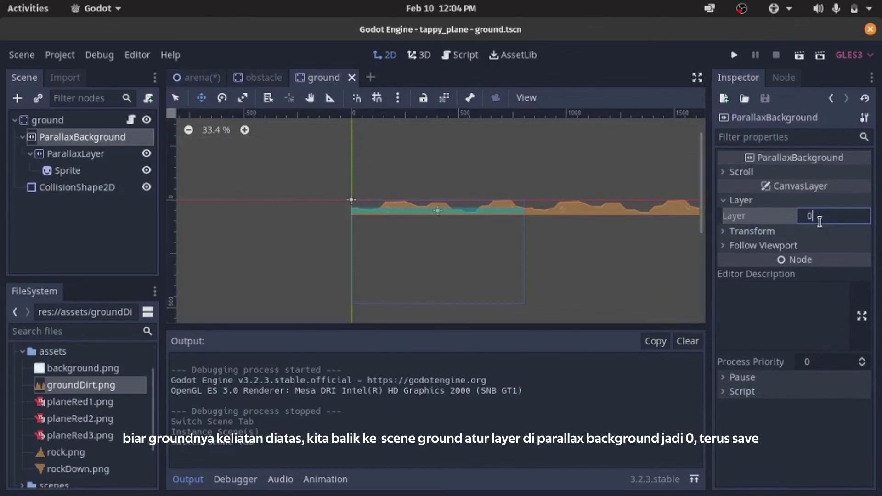
{"action": "key", "text": "ctrl+s"}
{"action": "left_click", "coordinate": [205, 76]}
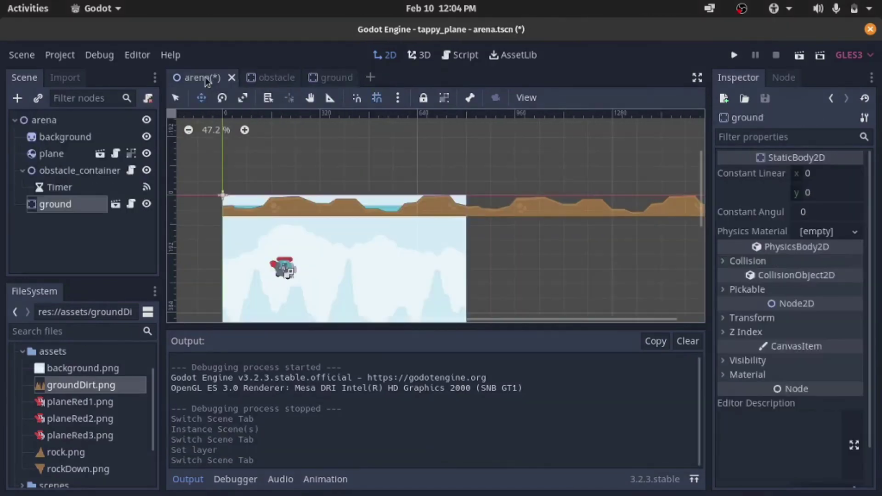
- Set the ParallaxBackground Offset y to 410 to lower the ground
{"action": "left_click", "coordinate": [322, 78]}
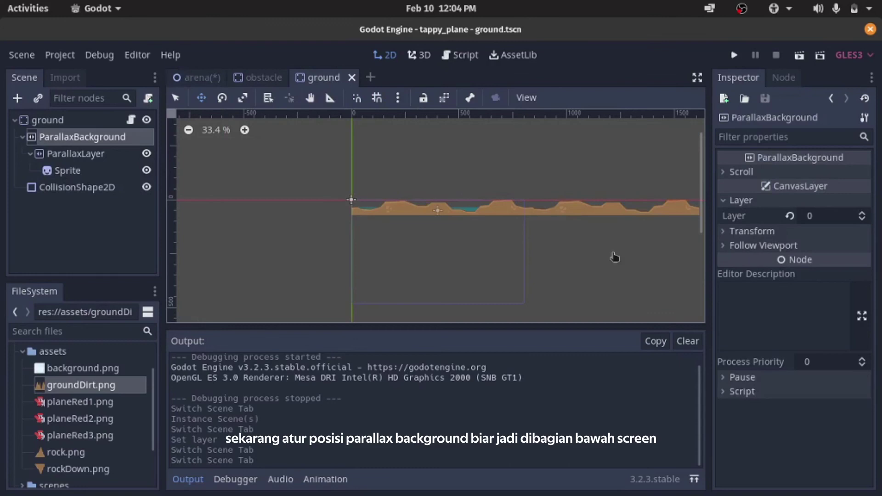
{"action": "left_click", "coordinate": [775, 233]}
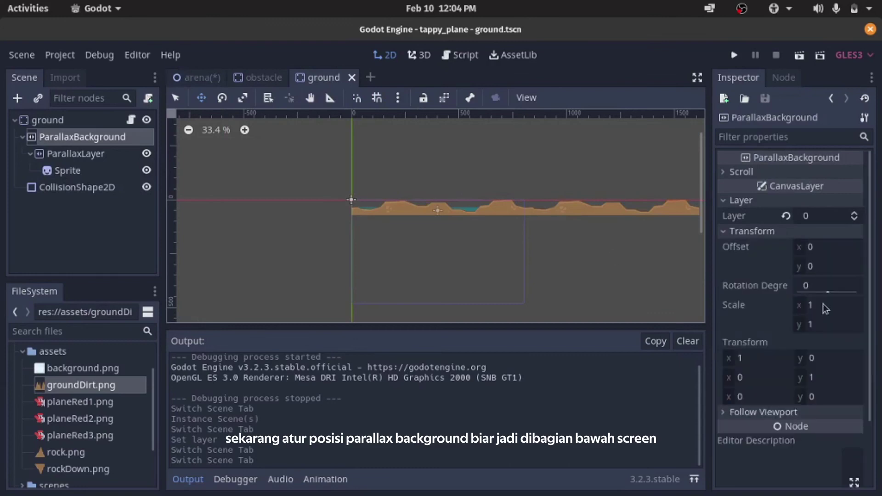
{"action": "left_click", "coordinate": [822, 268]}
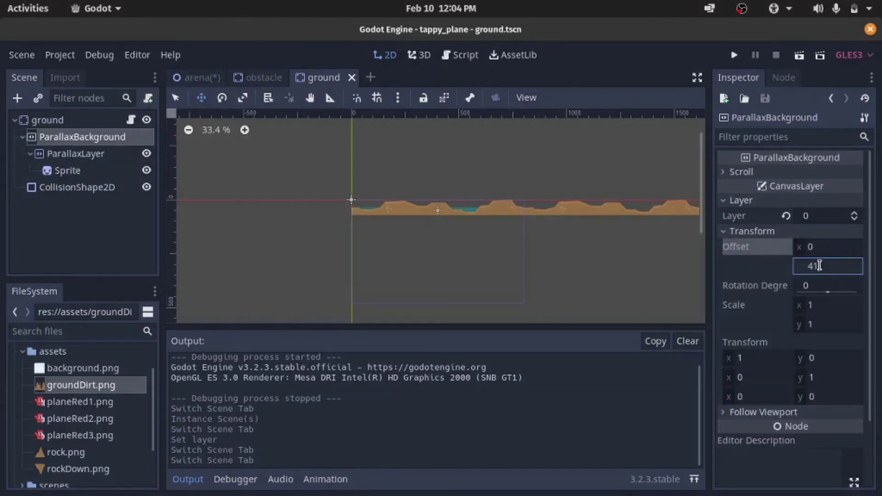
{"action": "type", "text": "410"}
{"action": "key", "text": "Return"}
- Set the CollisionShape2D Position y to 460, save, and run the game
{"action": "left_click", "coordinate": [135, 189]}
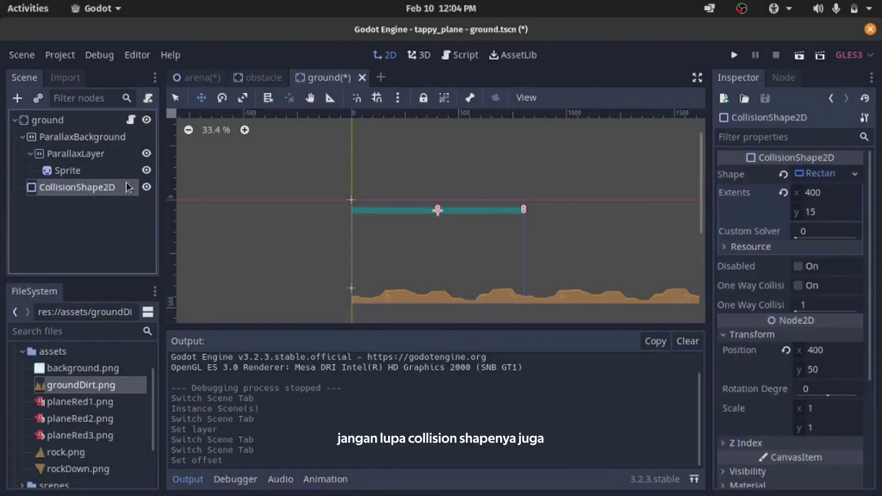
{"action": "left_click", "coordinate": [835, 368]}
{"action": "type", "text": "410"}
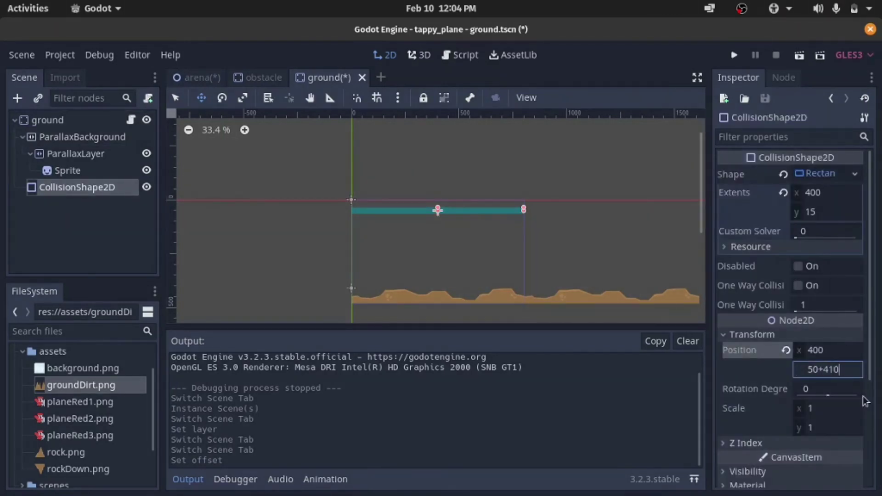
{"action": "key", "text": "Return"}
{"action": "key", "text": "ctrl+s"}
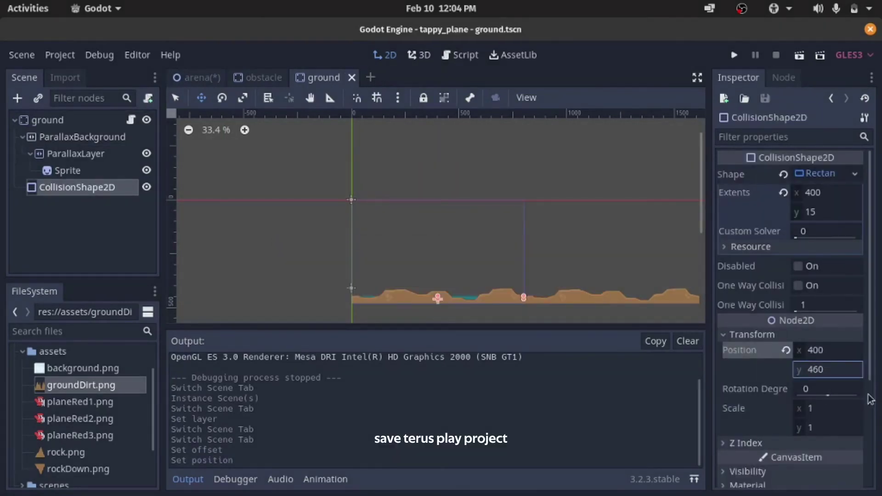
{"action": "left_click", "coordinate": [737, 58]}
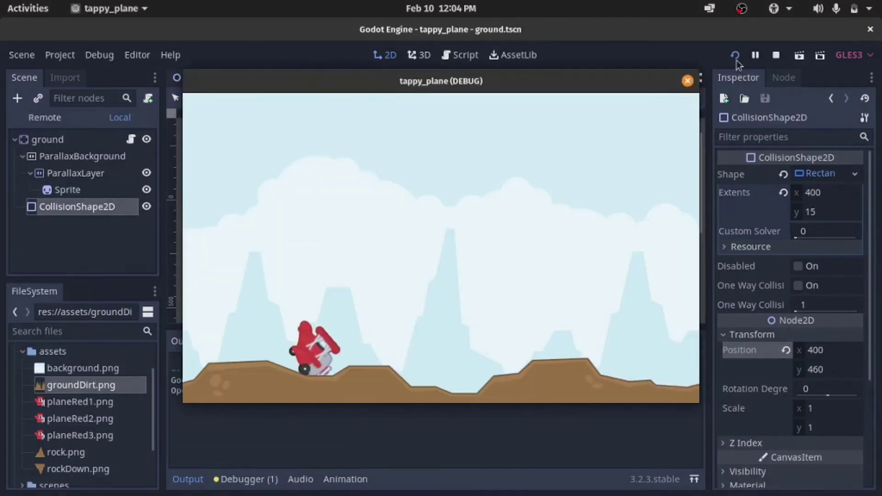
- Flap the plane with space three times to keep it above the scrolling dirt
{"action": "key", "text": "space"}
{"action": "key", "text": "space"}
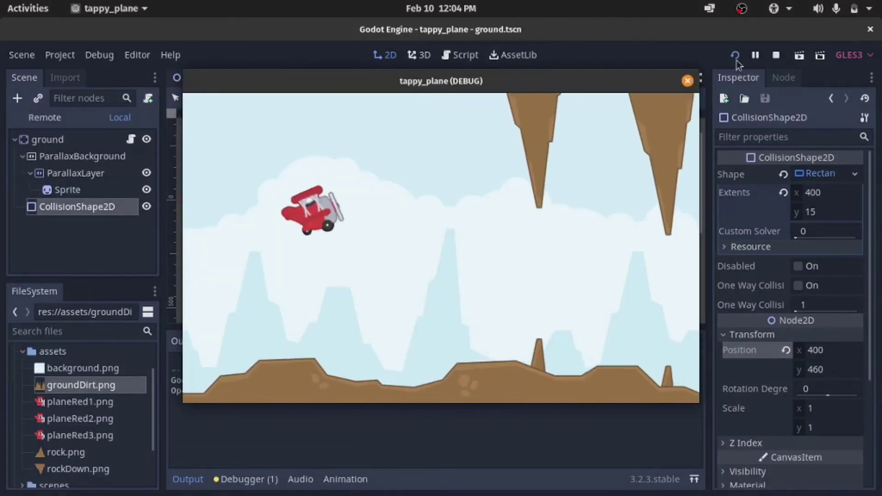
{"action": "key", "text": "space"}
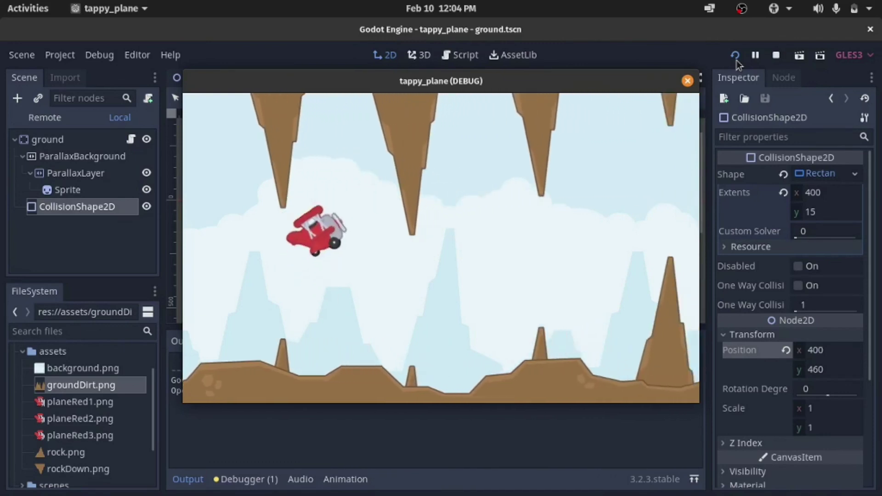
{"action": "key", "text": "space"}
{"action": "key", "text": "space"}
{"action": "key", "text": "space"}
{"action": "key", "text": "space"}
{"action": "key", "text": "space"}
{"action": "key", "text": "space"}
{"action": "key", "text": "space"}
{"action": "key", "text": "space"}
{"action": "key", "text": "space"}
{"action": "key", "text": "space"}
{"action": "key", "text": "space"}
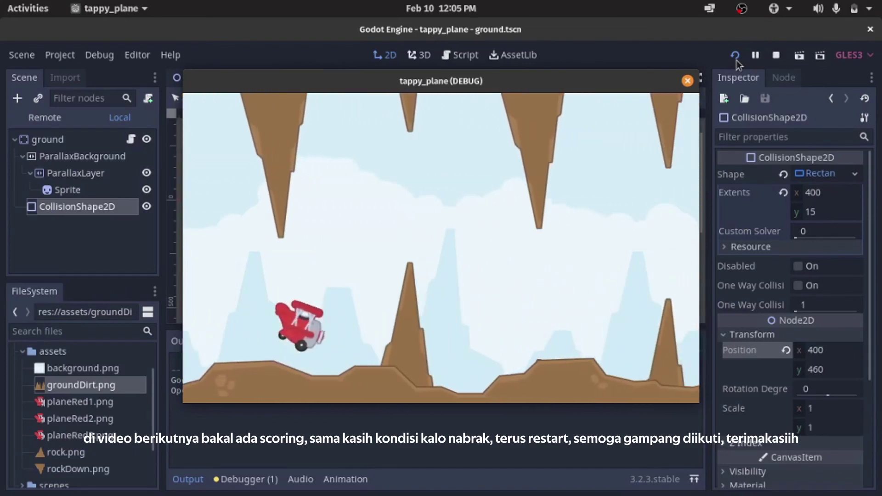